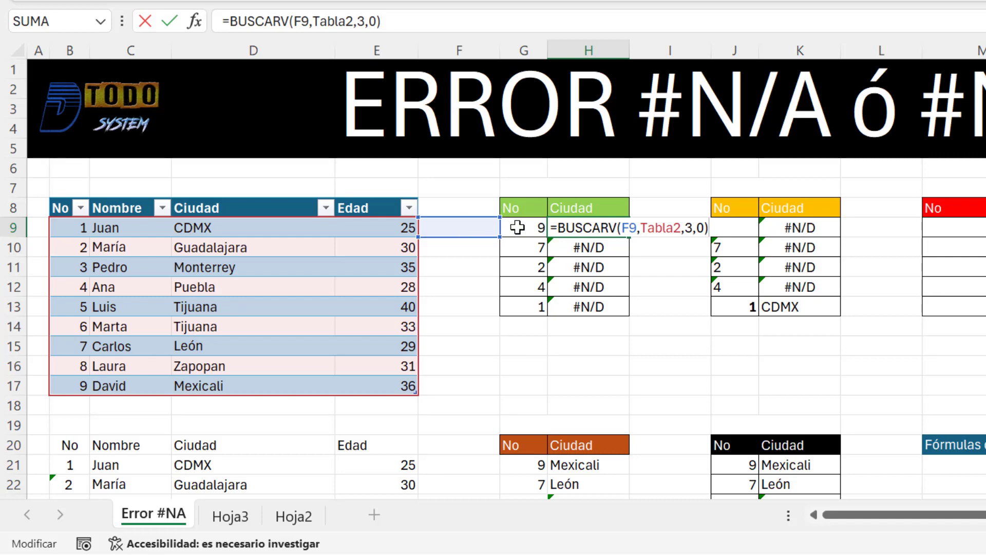
# Correct the BUSCARV formula in H9 so it looks up G9 instead of F9.
pyautogui.click(631, 225)
pyautogui.press('BackSpace')
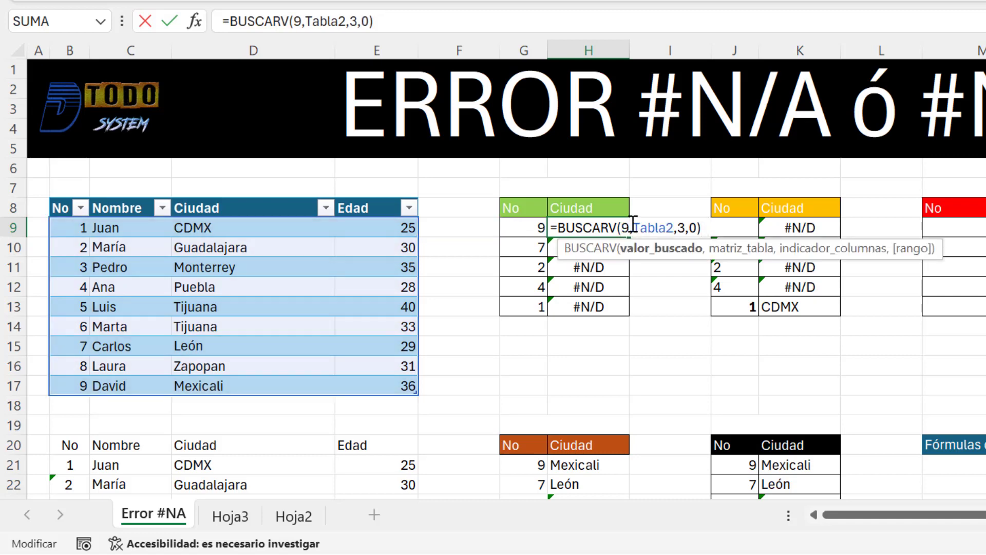
pyautogui.write('G')
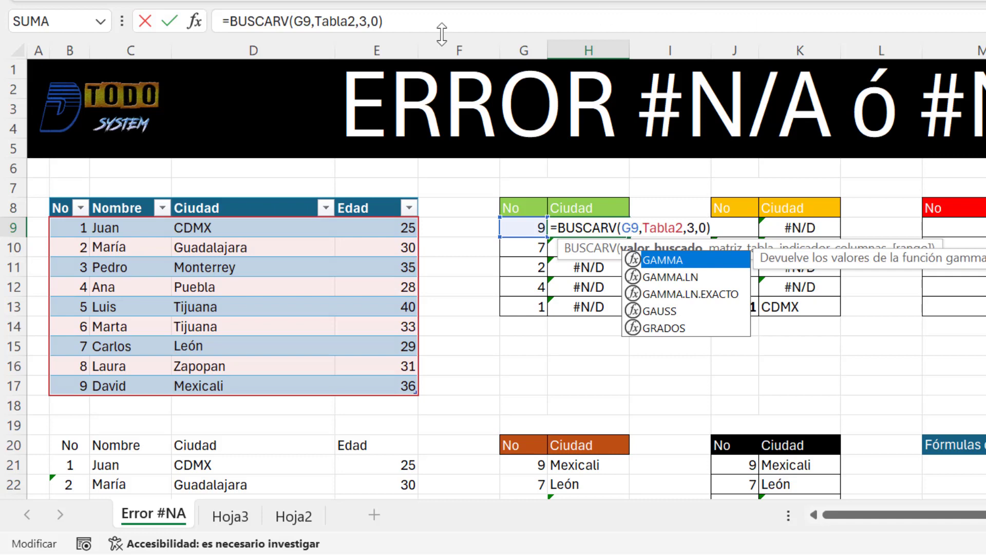
pyautogui.press('Escape')
pyautogui.press('Return')
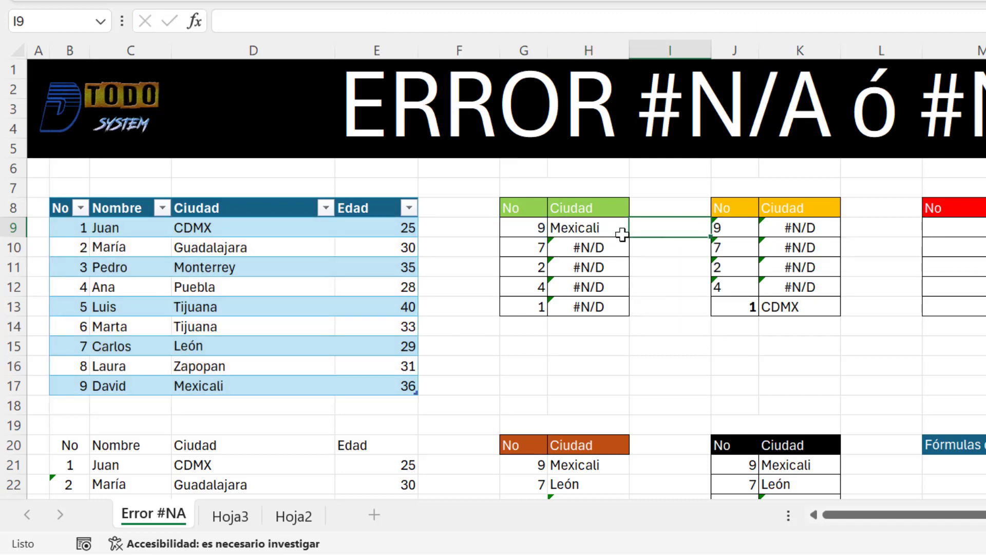
# Fill the corrected formula from H9 down through H13 in the green table.
pyautogui.click(622, 231)
pyautogui.doubleClick(629, 237)
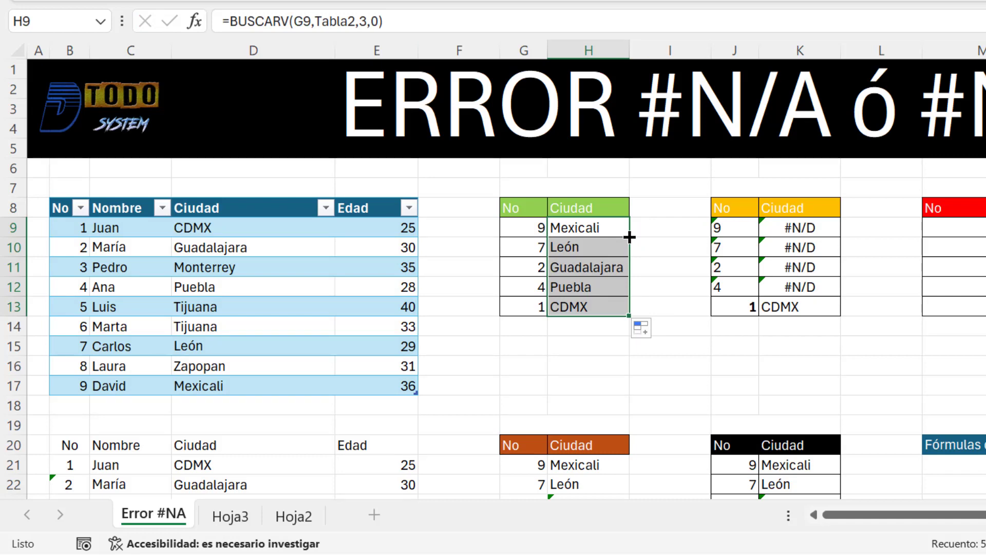
pyautogui.click(647, 224)
pyautogui.press('Left')
pyautogui.press('Left')
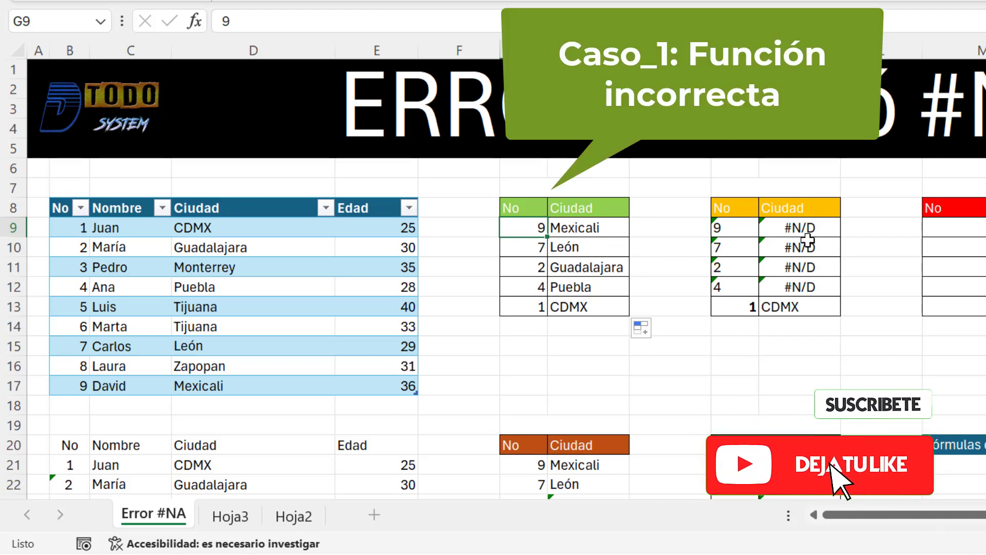
# Examine the BUSCARV formula in K9 and compare the lookup numbers in J9:J12 with J13 in the yellow table.
pyautogui.click(785, 231)
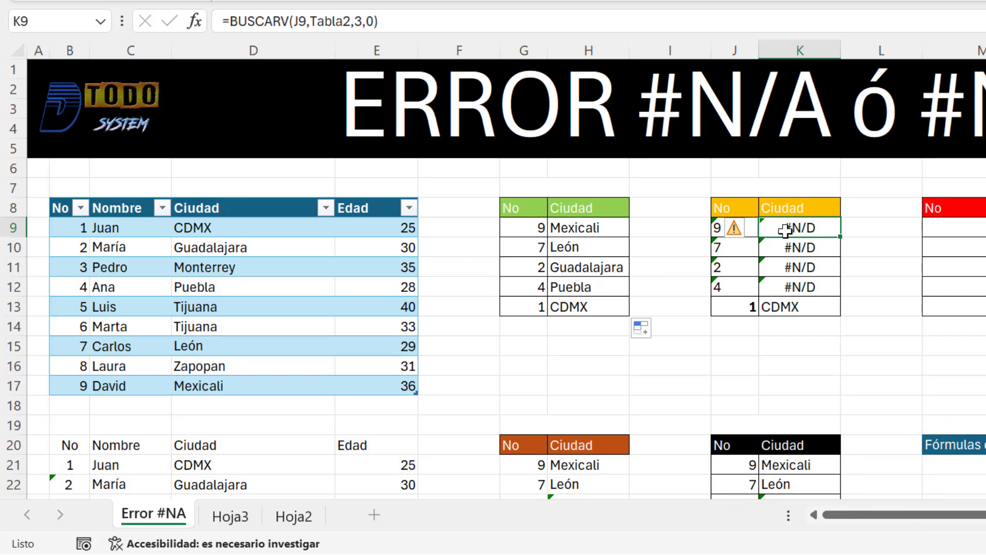
pyautogui.press('F2')
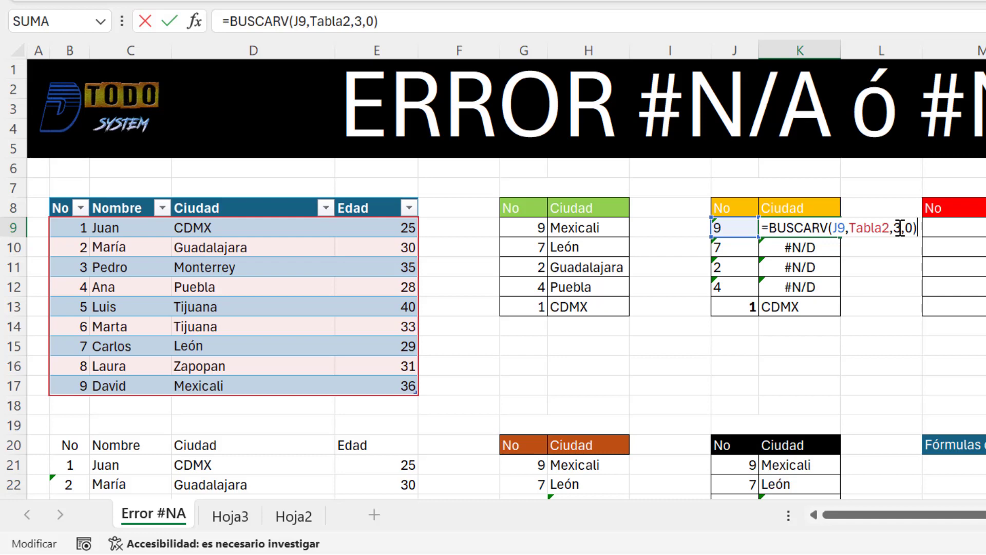
pyautogui.click(435, 21)
pyautogui.press('Tab')
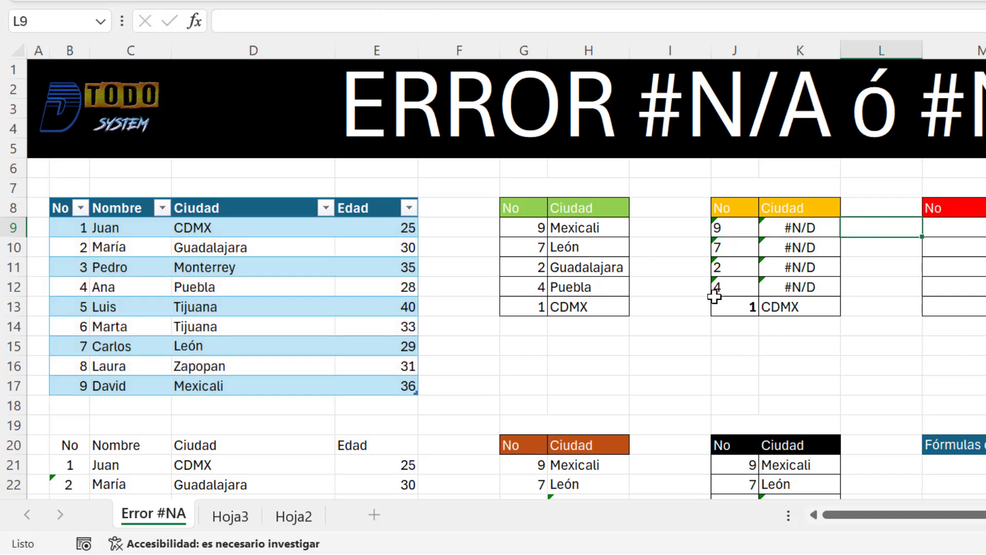
pyautogui.scroll(1, 773, 244)
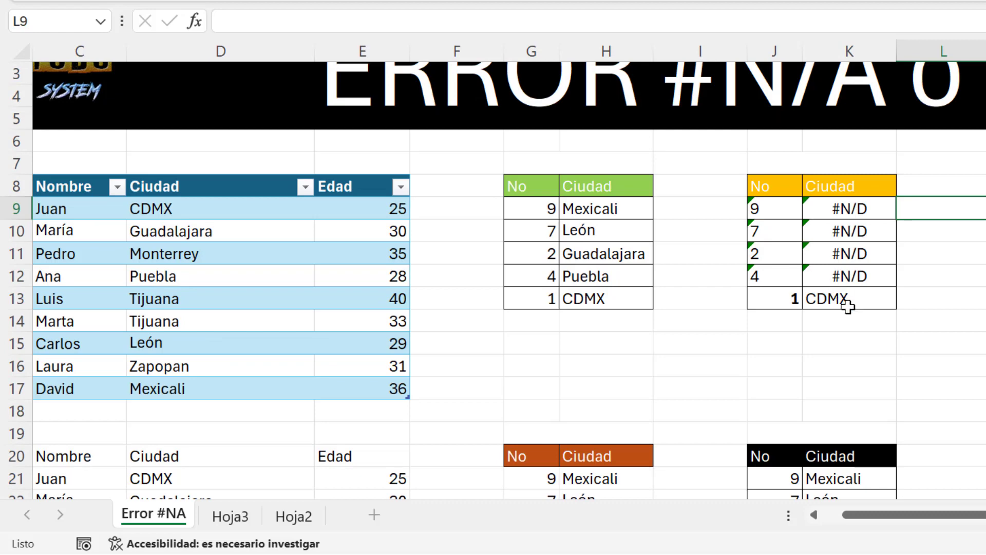
pyautogui.scroll(1, 848, 307)
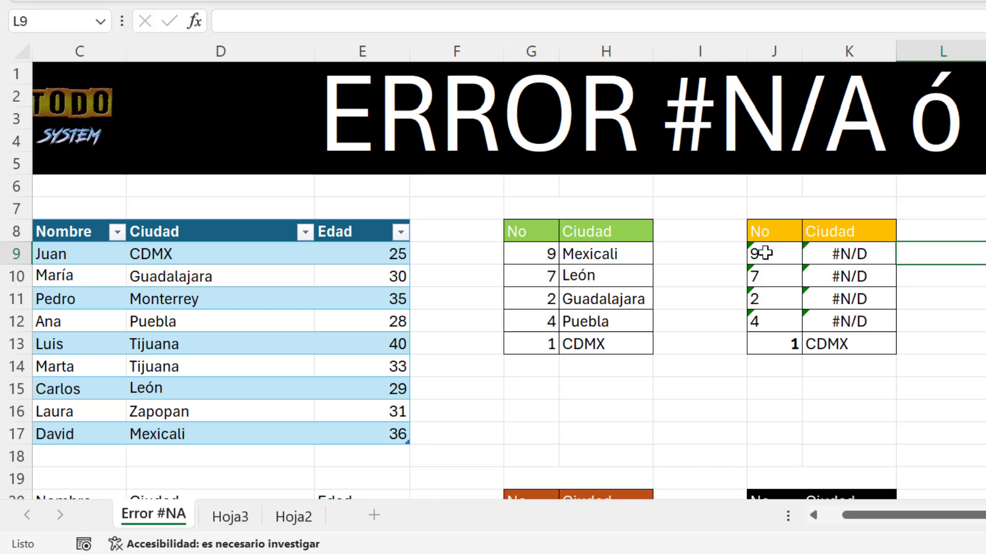
pyautogui.moveTo(765, 252); pyautogui.dragTo(773, 323)
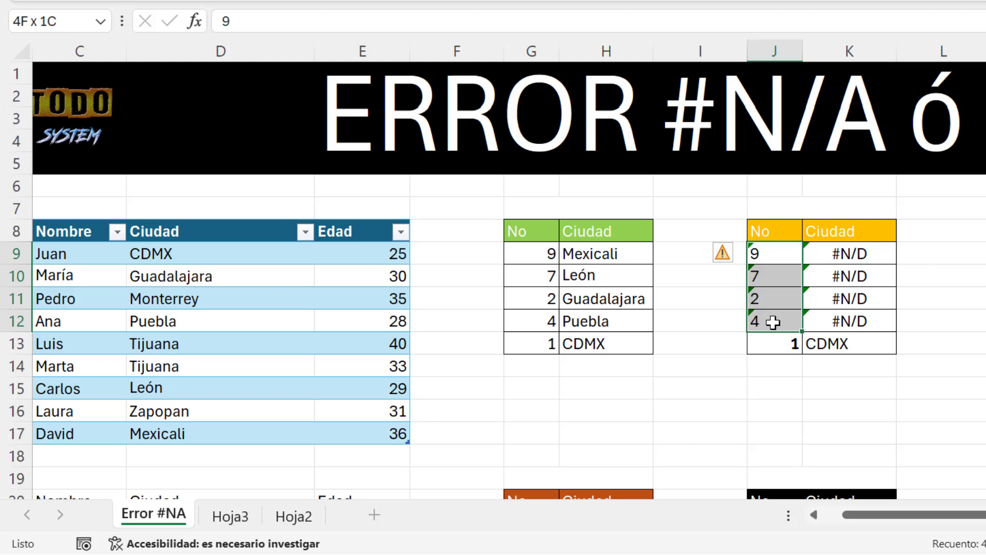
pyautogui.click(840, 254)
pyautogui.click(834, 340)
pyautogui.click(782, 345)
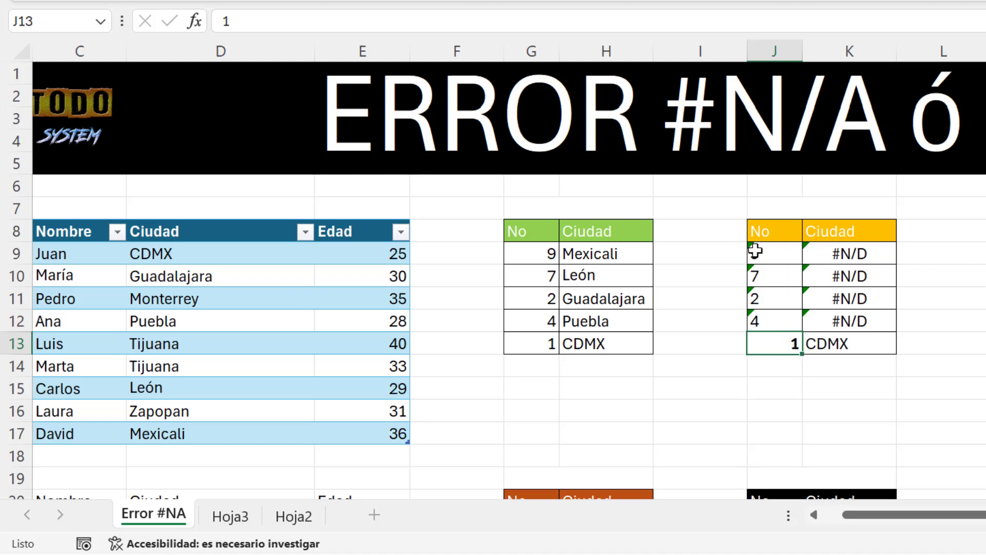
pyautogui.moveTo(755, 251); pyautogui.dragTo(767, 320)
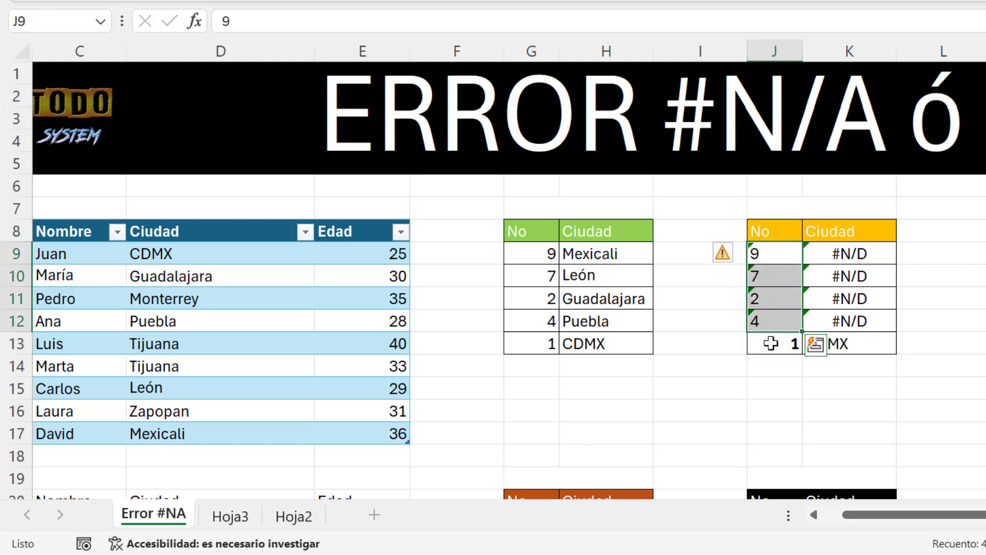
pyautogui.click(769, 344)
# Convert the numbers stored as text in J9:J12 to real numbers with the error-checking fix and check the cities in K9:K12.
pyautogui.moveTo(789, 258); pyautogui.dragTo(774, 323)
pyautogui.moveTo(740, 259)
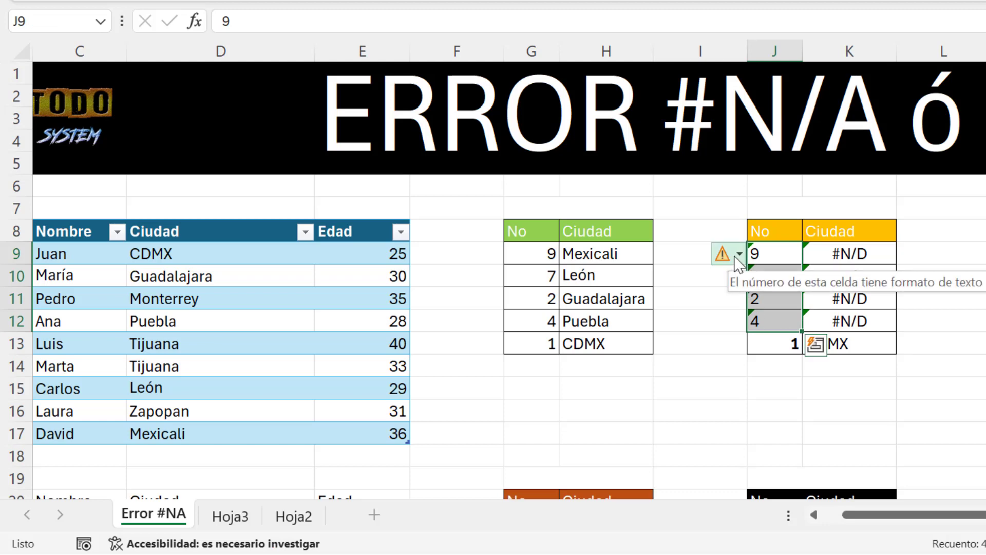
pyautogui.click(739, 253)
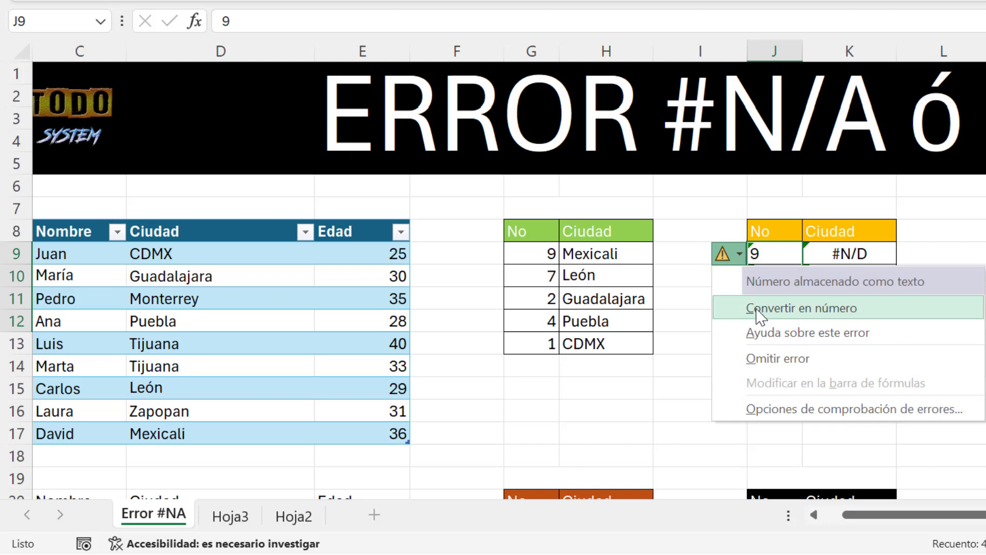
pyautogui.click(756, 308)
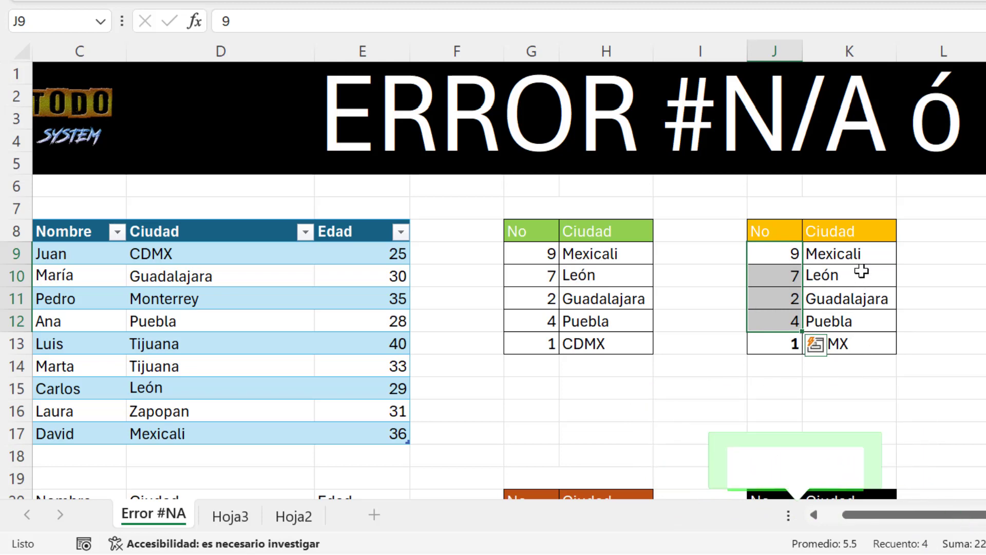
pyautogui.click(863, 256)
pyautogui.moveTo(863, 255); pyautogui.dragTo(853, 316)
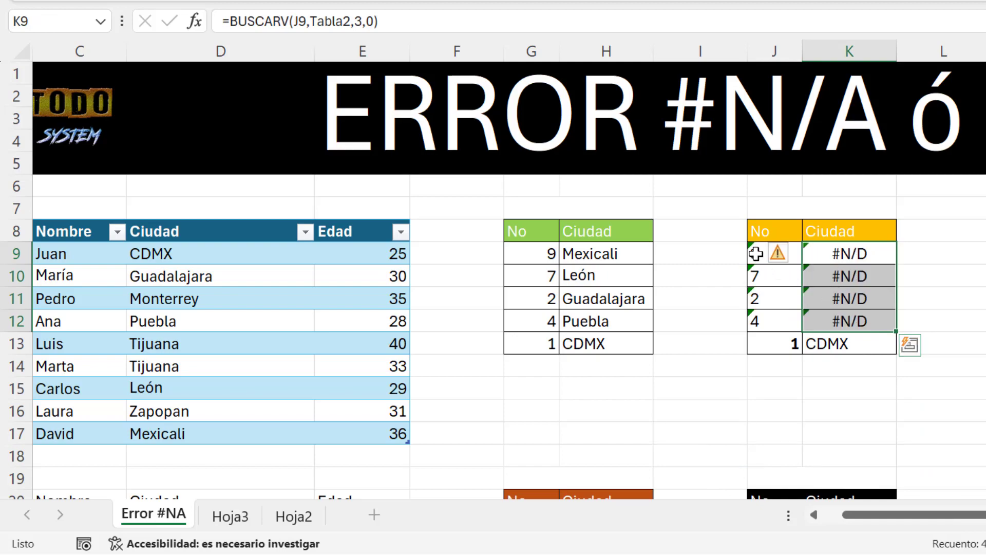
# Convert J9:J12 with Text to Columns, using delimited data and the tab separator.
pyautogui.moveTo(757, 253); pyautogui.dragTo(755, 321)
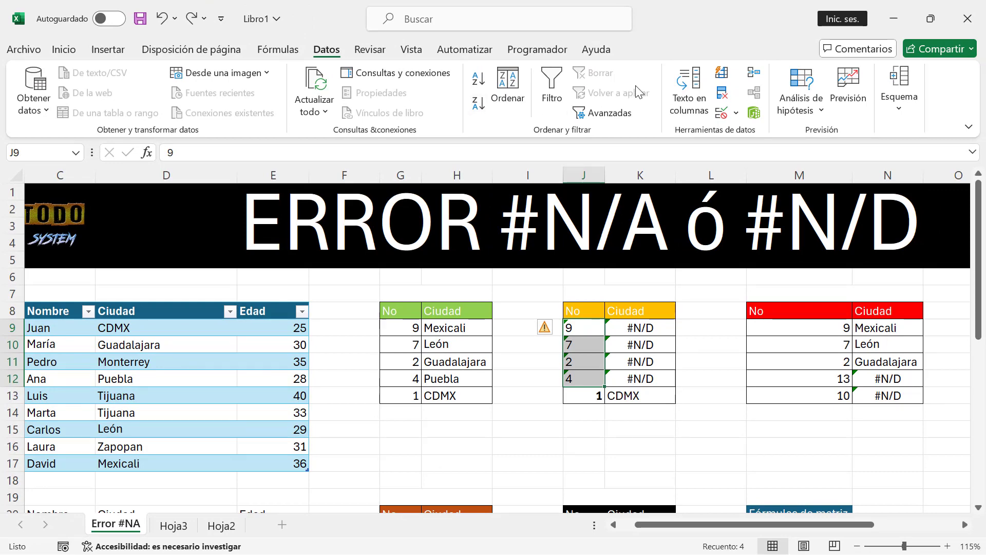
pyautogui.click(683, 98)
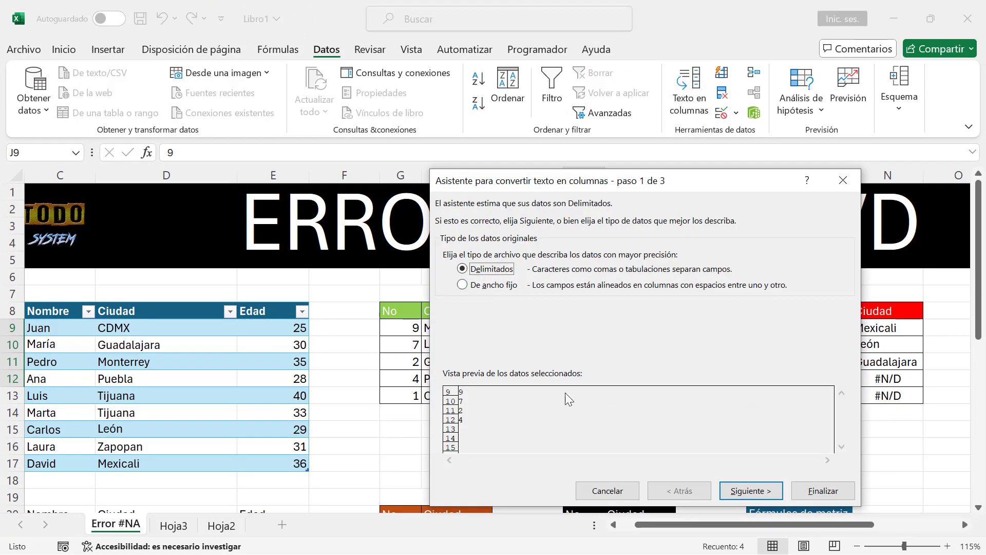
pyautogui.click(757, 492)
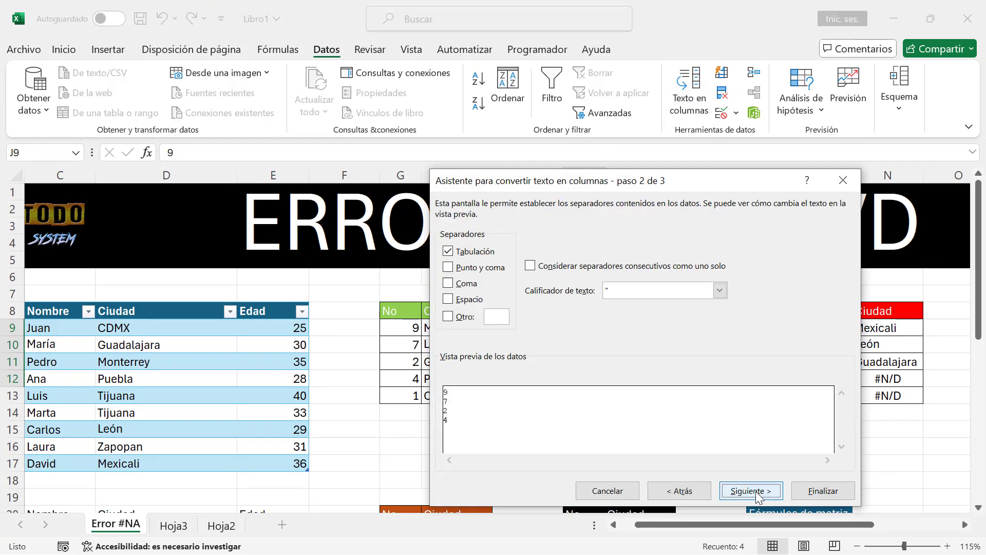
pyautogui.click(810, 488)
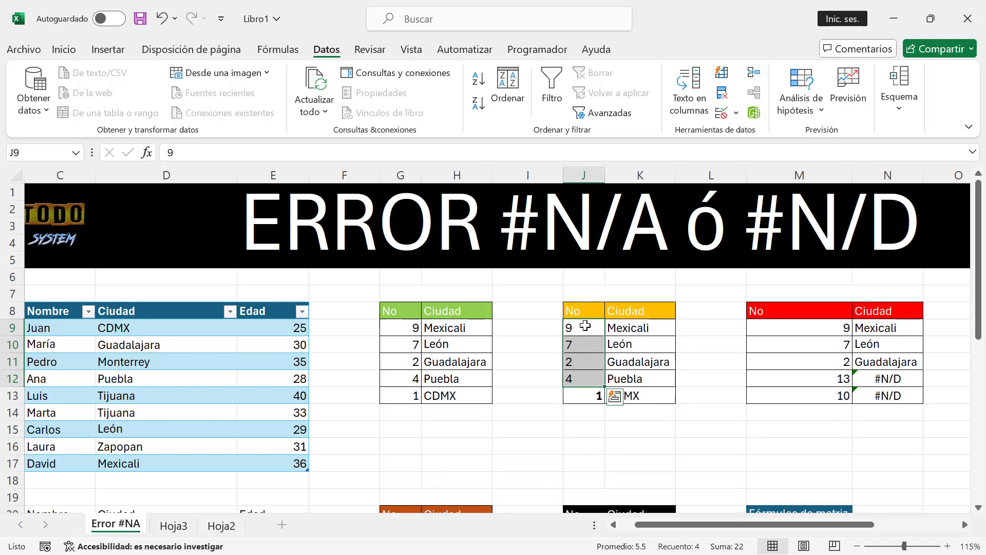
# Right-align the lookup numbers in J9:J13 of the yellow table.
pyautogui.click(65, 50)
pyautogui.moveTo(588, 328); pyautogui.dragTo(577, 393)
pyautogui.click(301, 102)
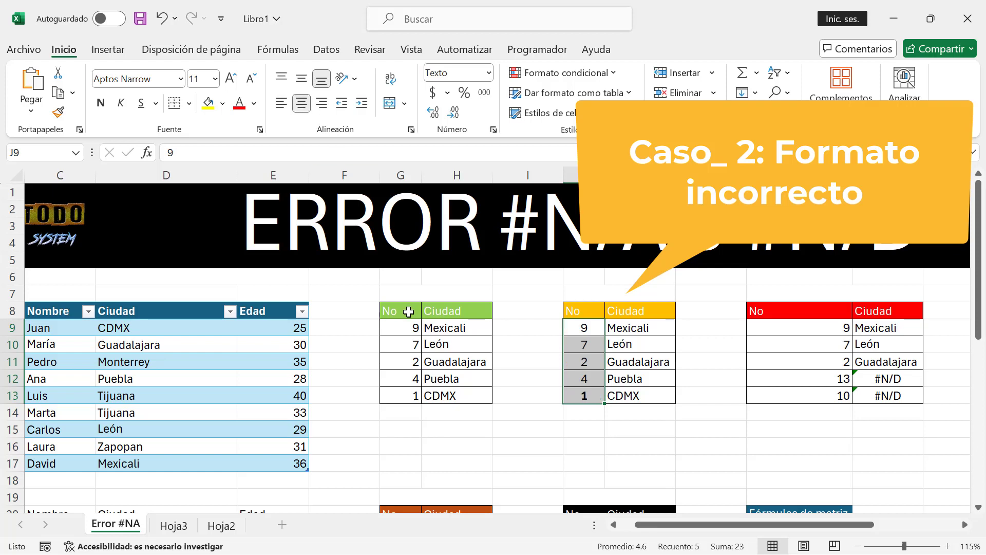
pyautogui.click(322, 103)
pyautogui.click(694, 316)
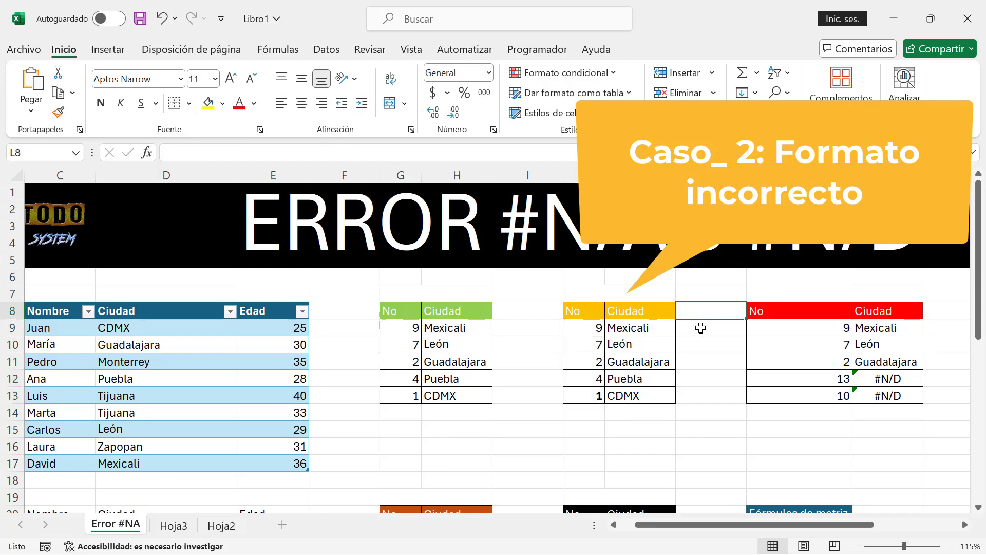
# Examine the BUSCARV formulas in N9:N13 of the red table and check the lookup numbers in M12:M13 against the main table.
pyautogui.click(701, 328)
pyautogui.moveTo(804, 525); pyautogui.dragTo(843, 525)
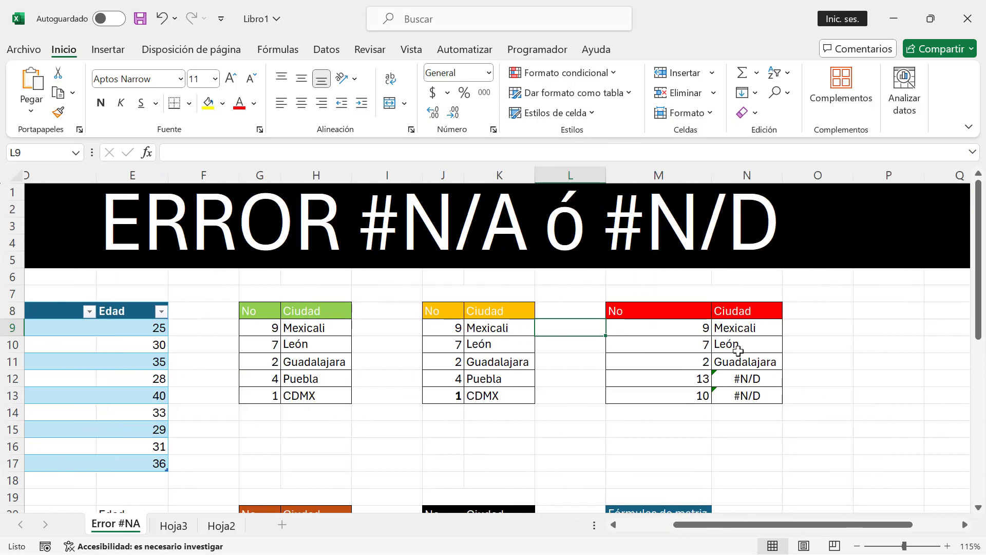
pyautogui.click(739, 329)
pyautogui.moveTo(705, 324); pyautogui.dragTo(750, 327)
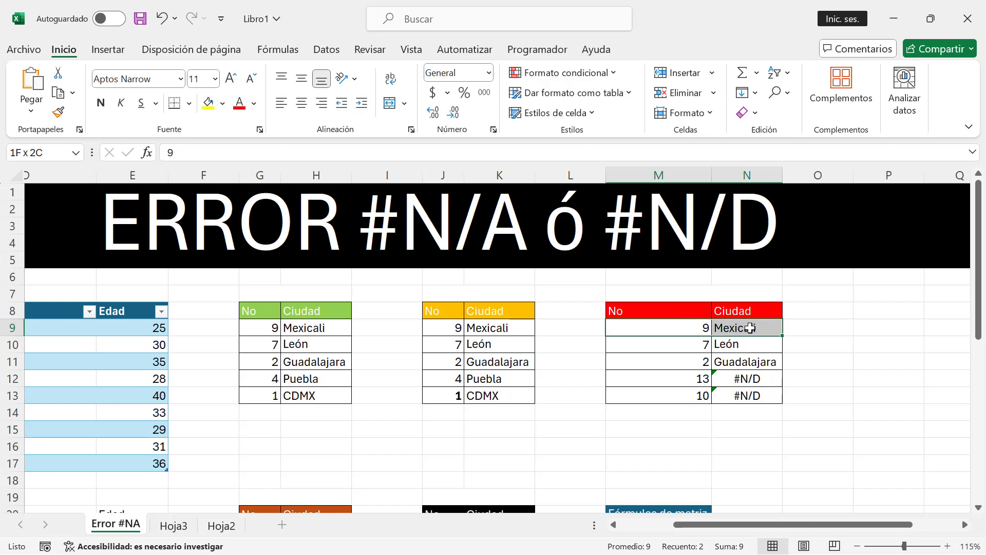
pyautogui.click(735, 327)
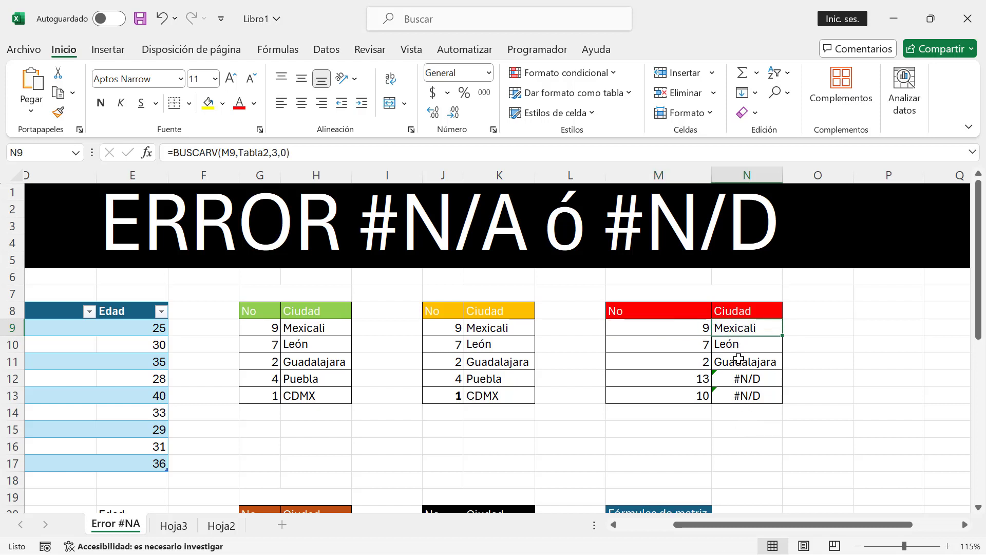
pyautogui.click(738, 347)
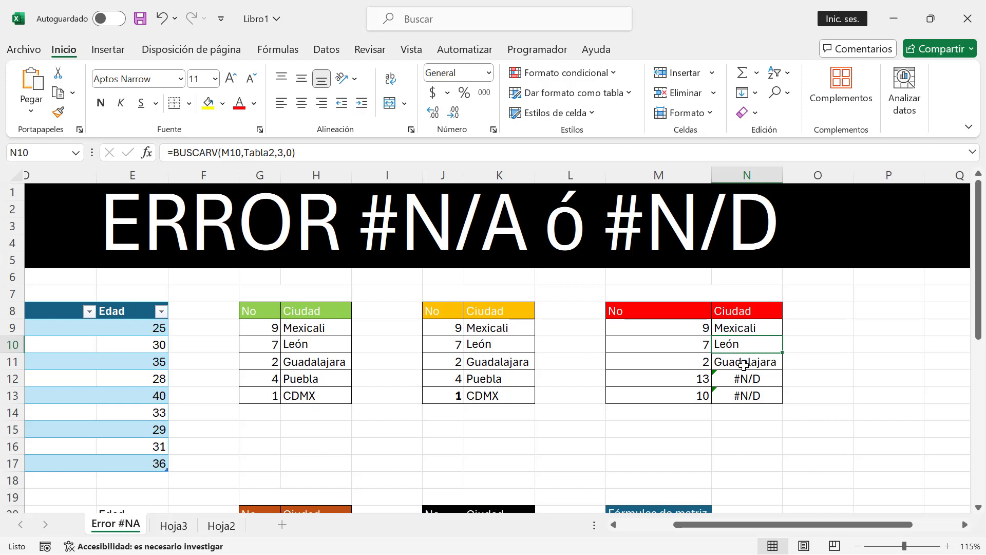
pyautogui.click(744, 365)
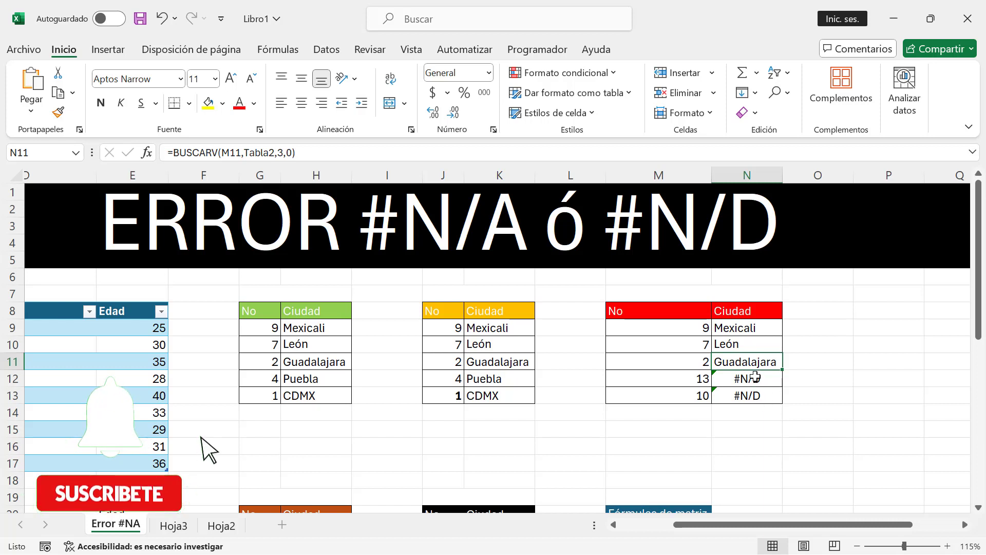
pyautogui.click(755, 378)
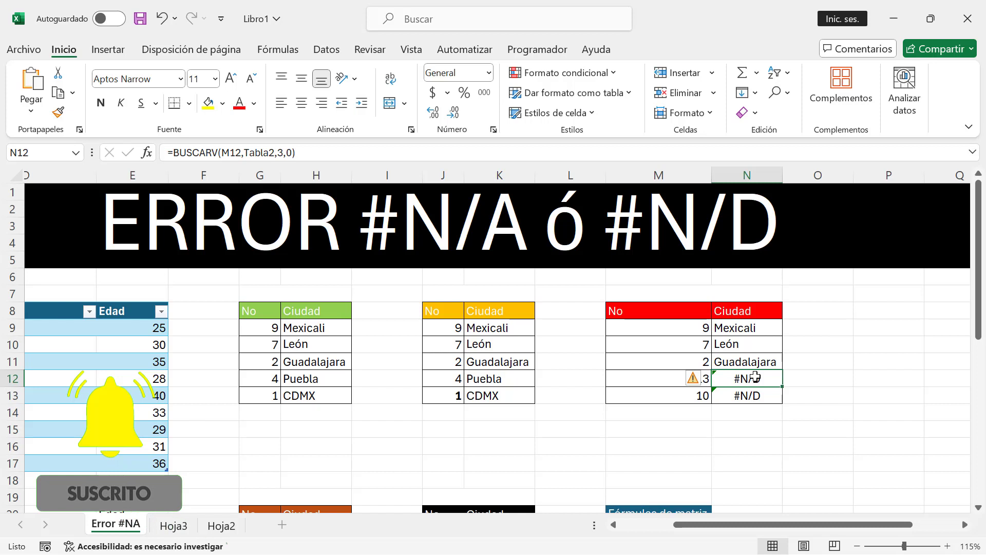
pyautogui.doubleClick(755, 378)
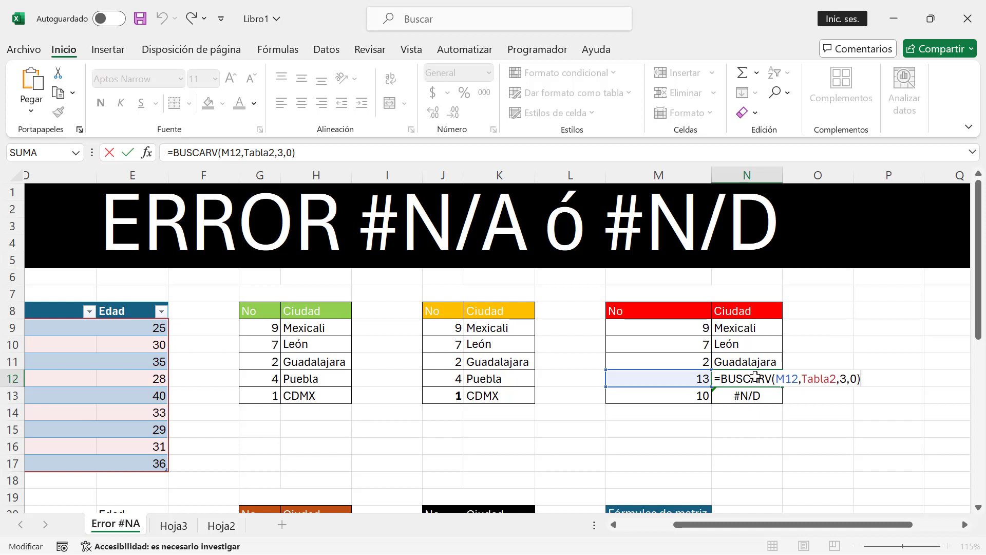
pyautogui.doubleClick(761, 392)
pyautogui.press('Tab')
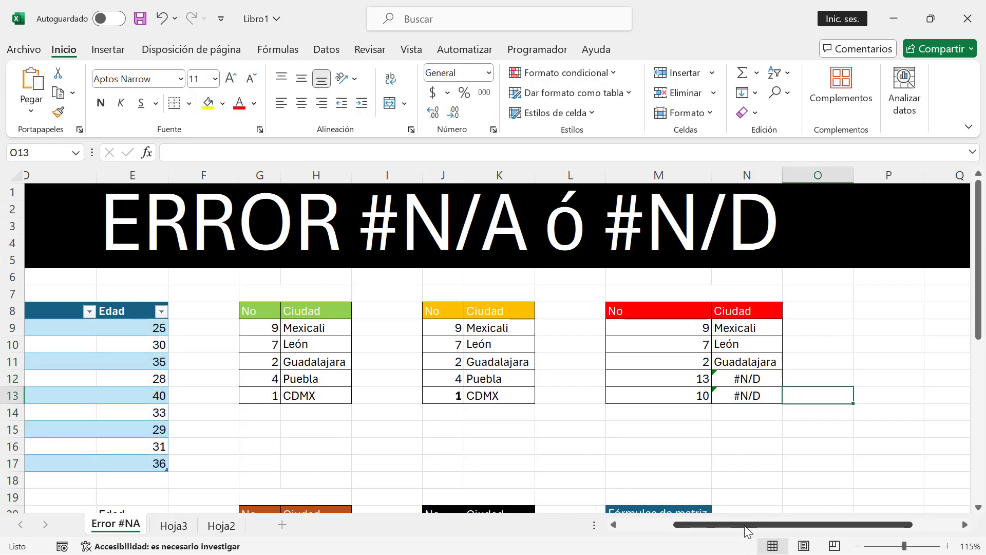
pyautogui.moveTo(744, 525); pyautogui.dragTo(693, 531)
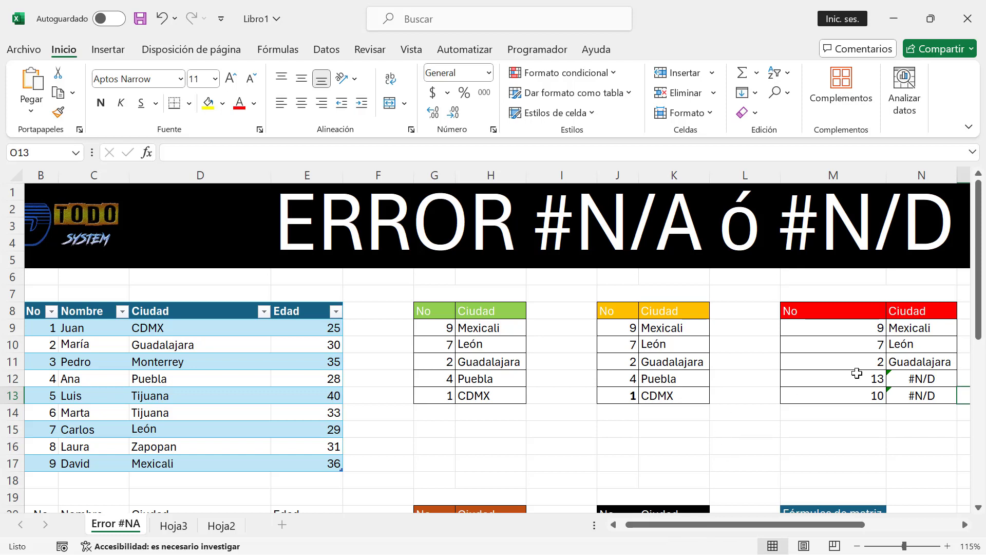
pyautogui.moveTo(858, 373); pyautogui.dragTo(874, 393)
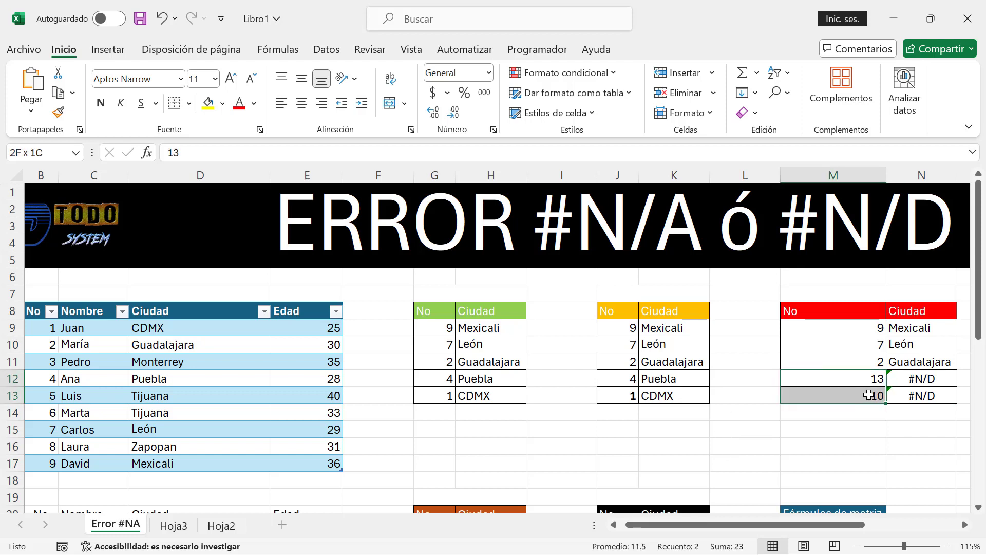
pyautogui.click(871, 381)
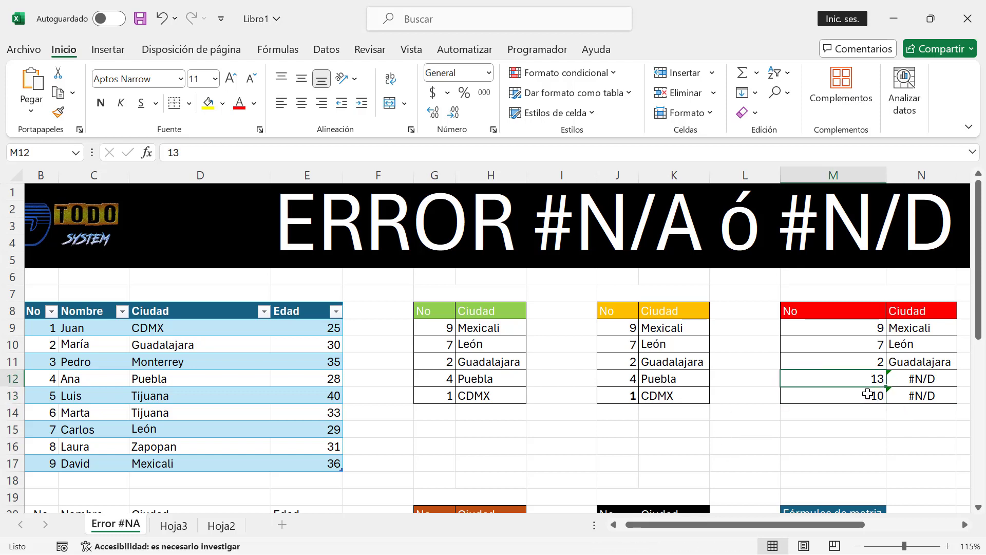
pyautogui.click(865, 395)
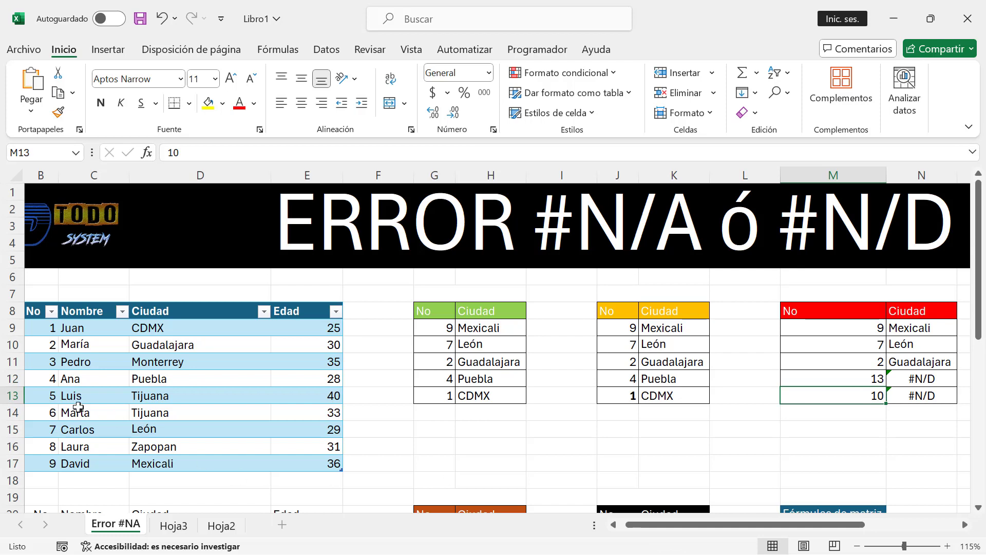
# Check the numbers in B9:B17 and replace the missing lookup values in the red table with 1 in M12 and 2 in M13.
pyautogui.moveTo(44, 329); pyautogui.dragTo(49, 465)
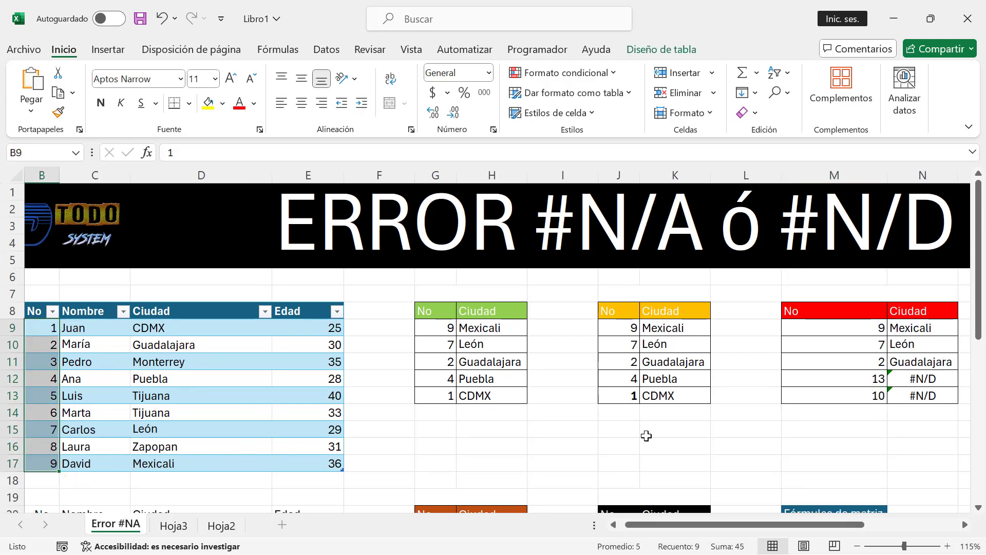
pyautogui.moveTo(917, 379); pyautogui.dragTo(919, 395)
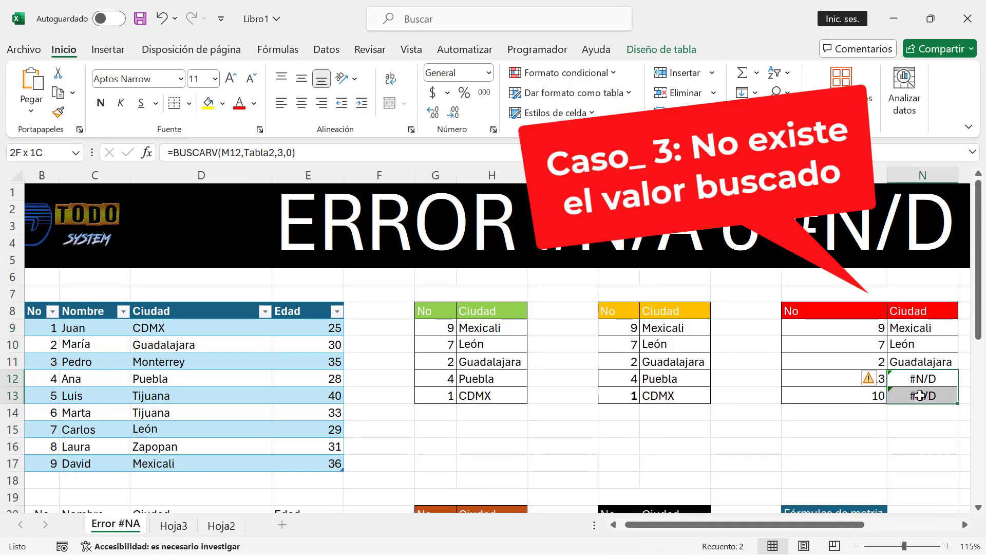
pyautogui.click(852, 380)
pyautogui.write('13')
pyautogui.hotkey('ctrl', 'Return')
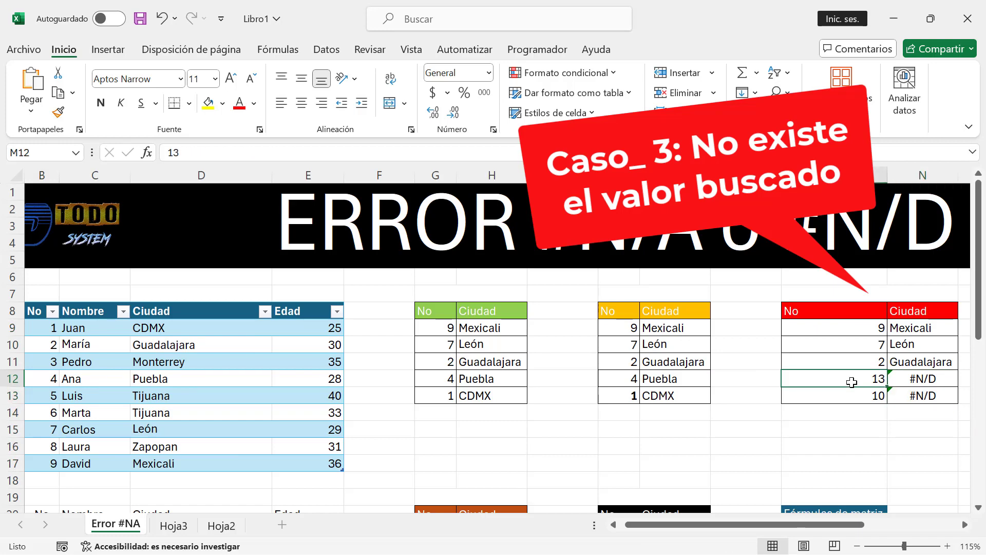
pyautogui.write('1')
pyautogui.click(855, 392)
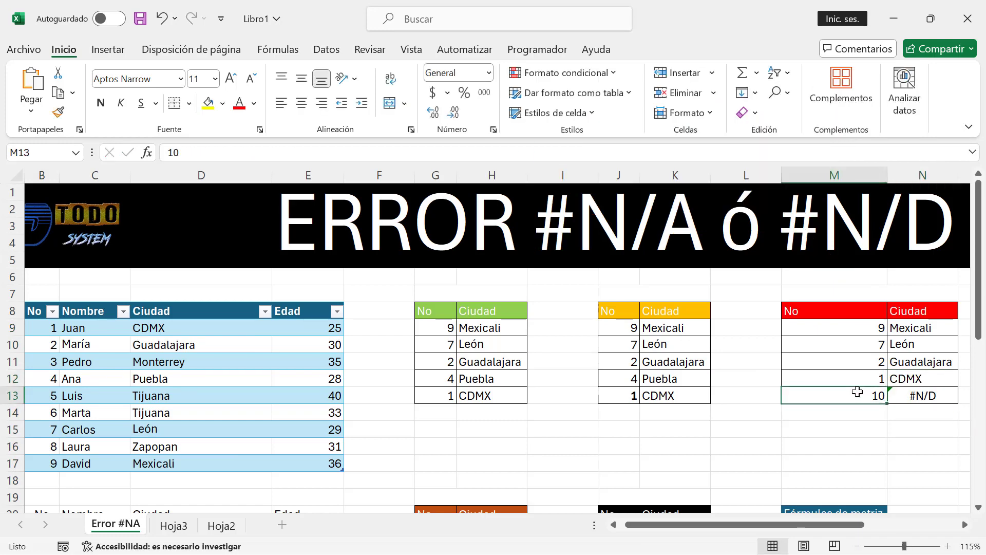
pyautogui.write('2')
pyautogui.click(879, 442)
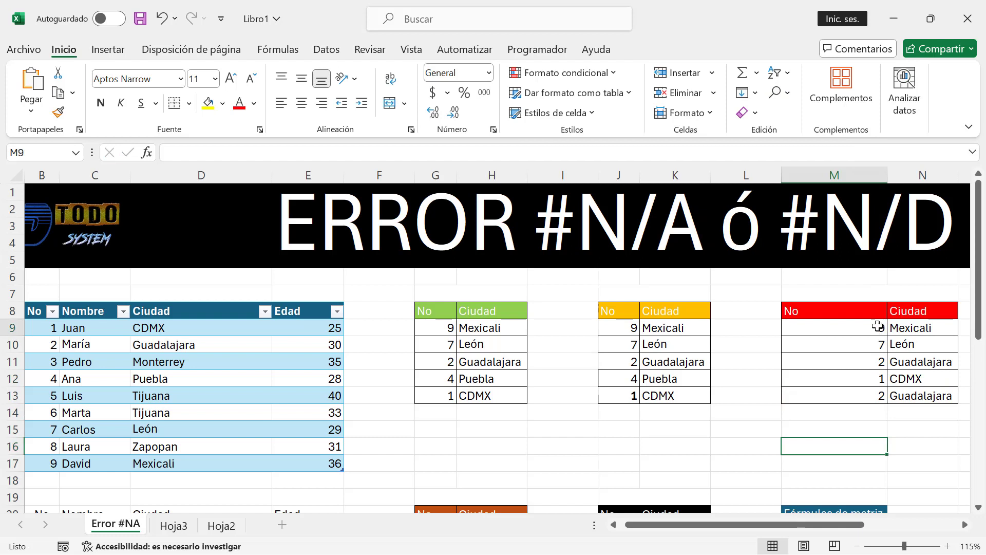
pyautogui.moveTo(878, 326); pyautogui.dragTo(935, 393)
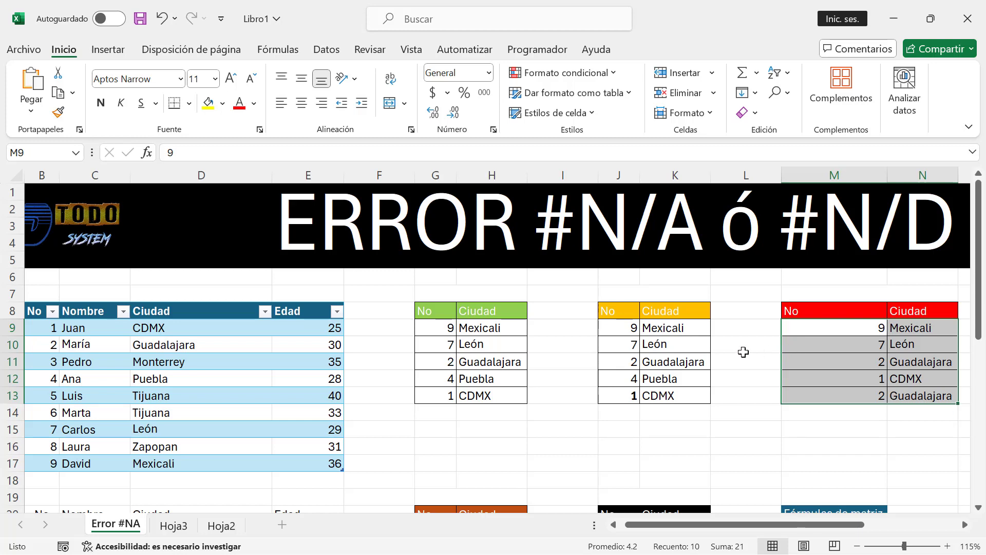
# Examine the BUSCARV formulas in H21:H25 of the orange table and the table ranges referenced by H21 and H22.
pyautogui.scroll(-4, 743, 352)
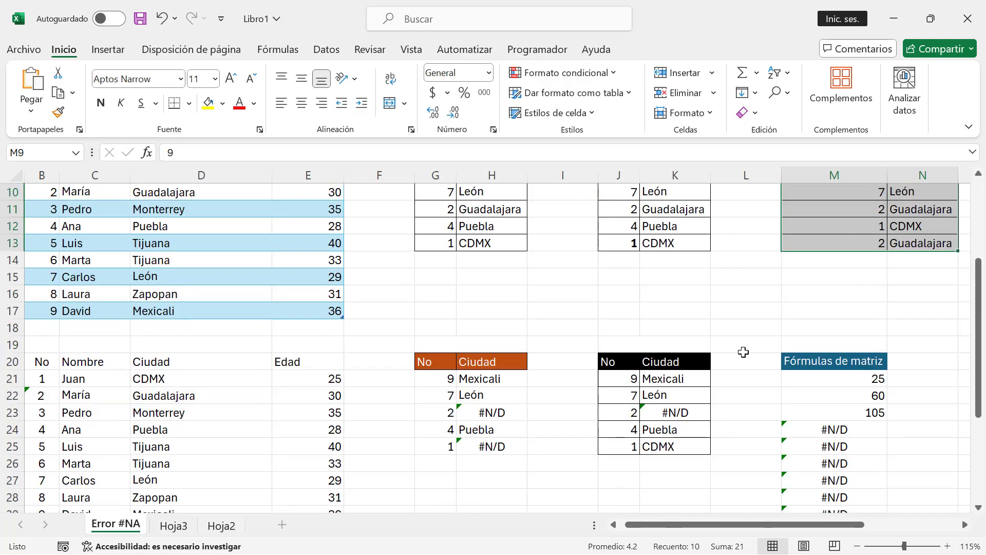
pyautogui.click(431, 328)
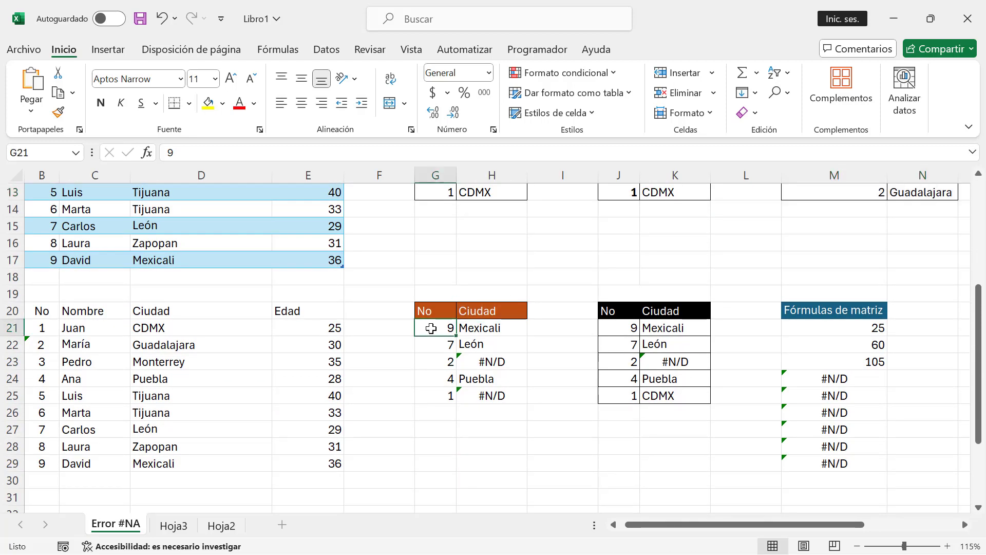
pyautogui.click(481, 329)
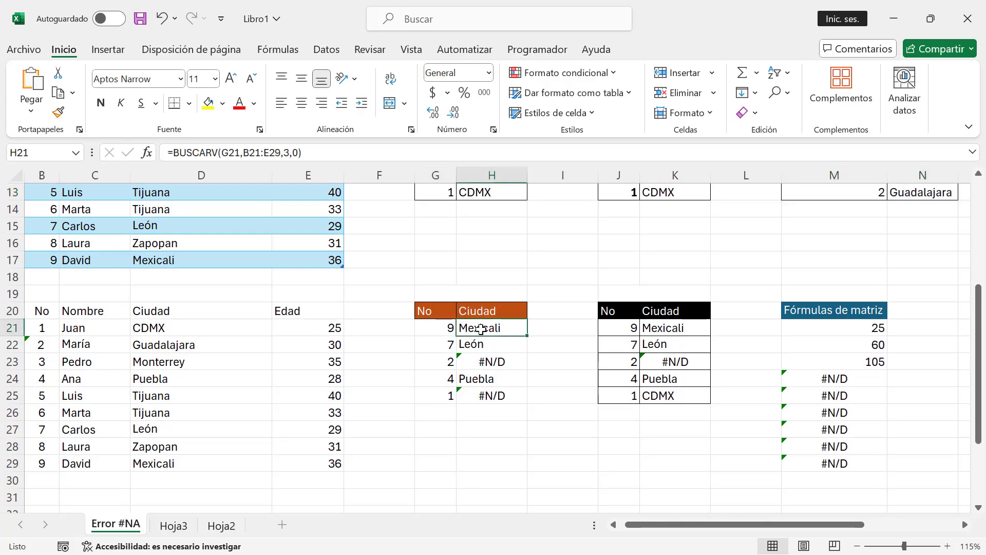
pyautogui.click(483, 344)
pyautogui.click(491, 362)
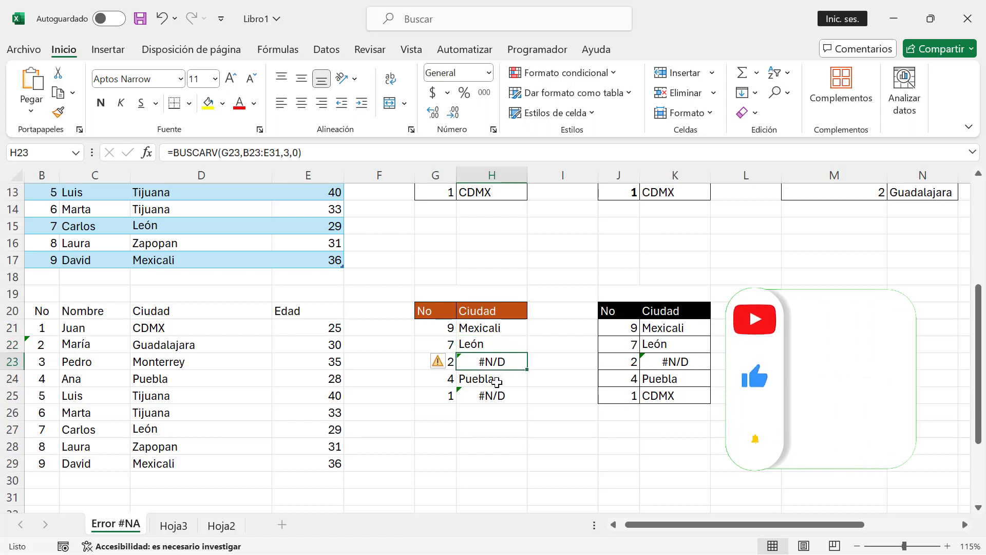
pyautogui.click(496, 379)
pyautogui.click(498, 396)
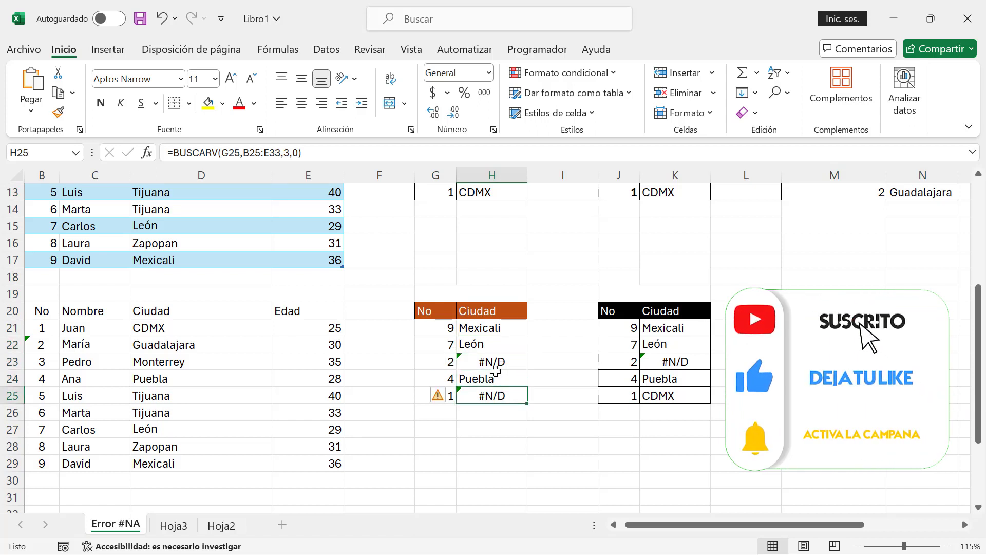
pyautogui.click(487, 333)
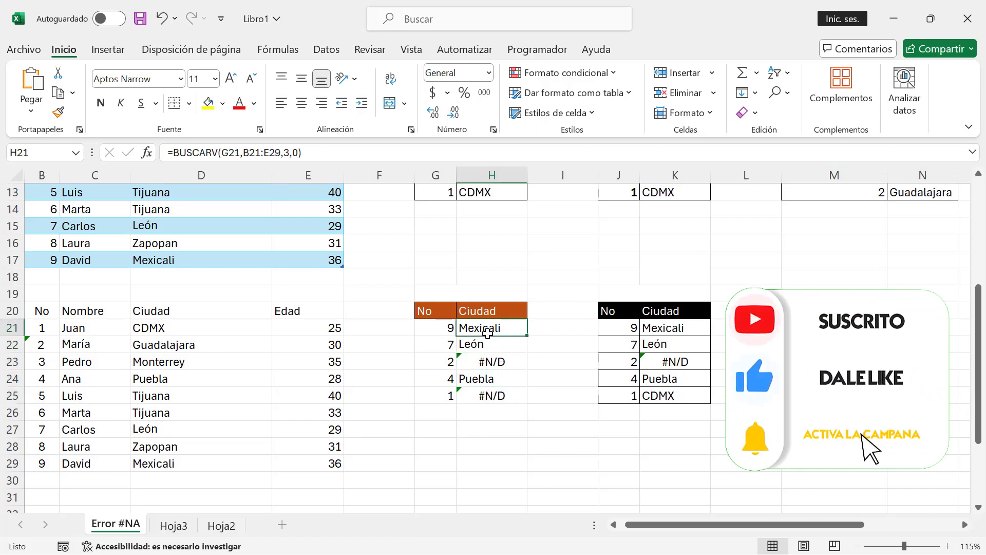
pyautogui.doubleClick(487, 333)
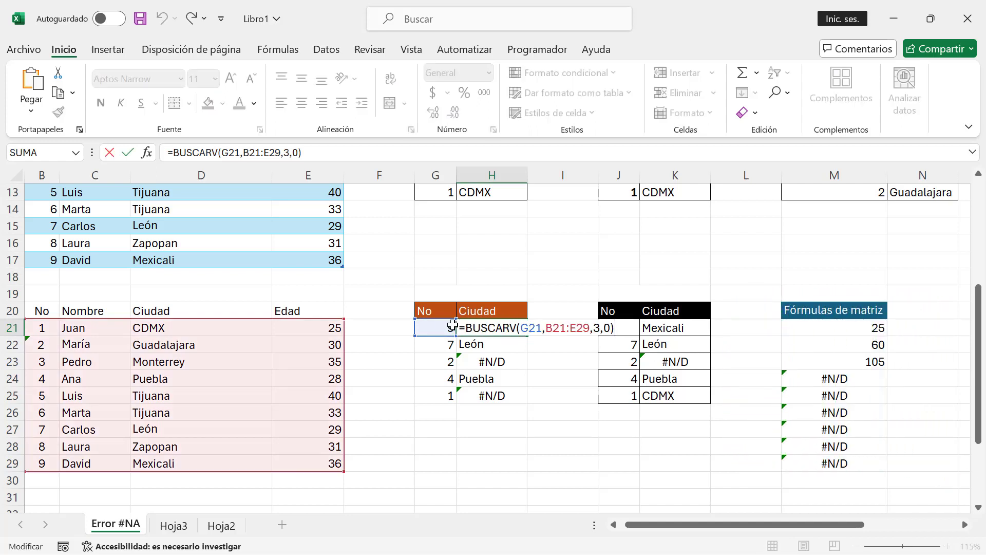
pyautogui.hotkey('ctrl', 'Return')
pyautogui.click(483, 346)
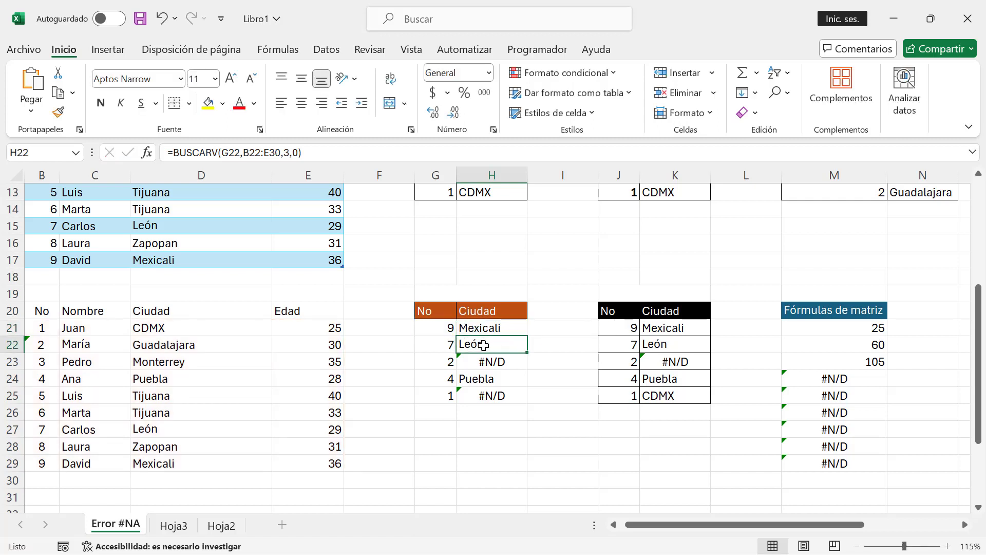
pyautogui.doubleClick(483, 345)
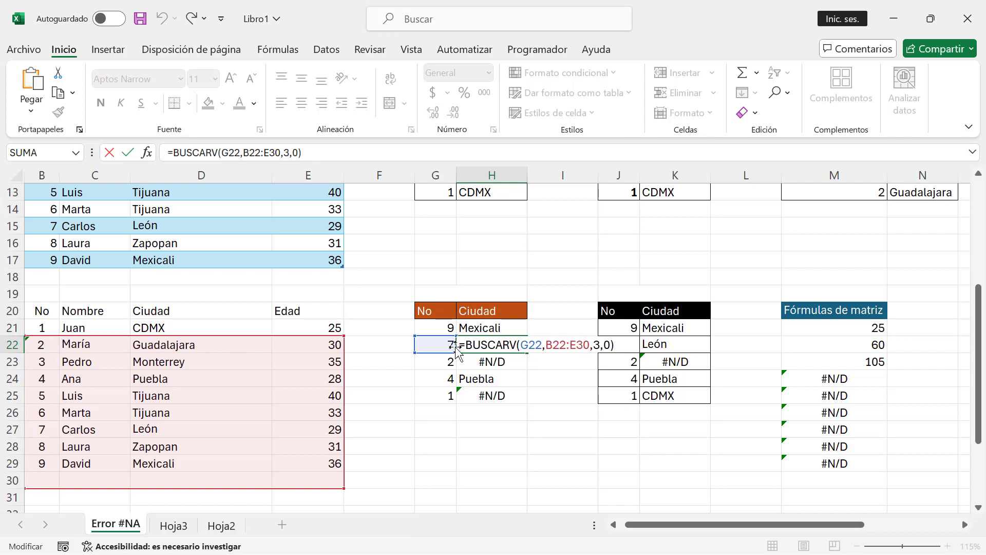
pyautogui.hotkey('ctrl', 'Return')
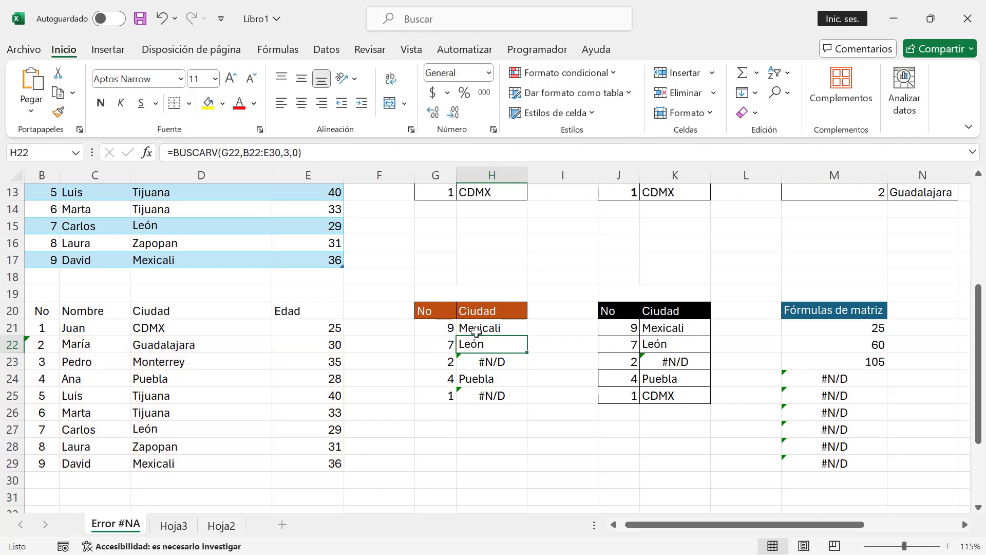
# Compare the data ranges B21:E29, B22:E30 and B23:E31 that the orange table's successive formulas look up.
pyautogui.click(478, 328)
pyautogui.doubleClick(477, 328)
pyautogui.moveTo(41, 327); pyautogui.dragTo(317, 469)
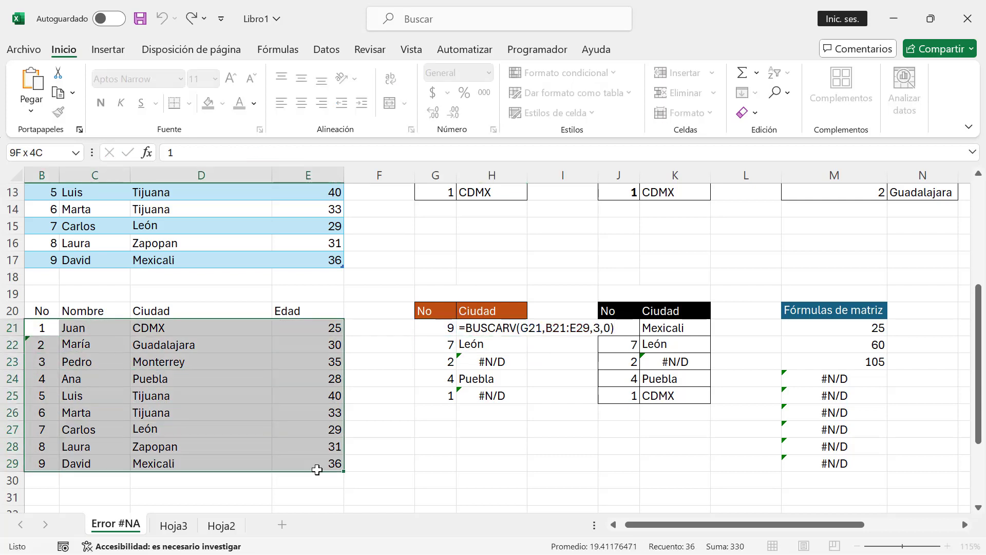
pyautogui.hotkey('ctrl', 'Return')
pyautogui.moveTo(44, 344); pyautogui.dragTo(301, 486)
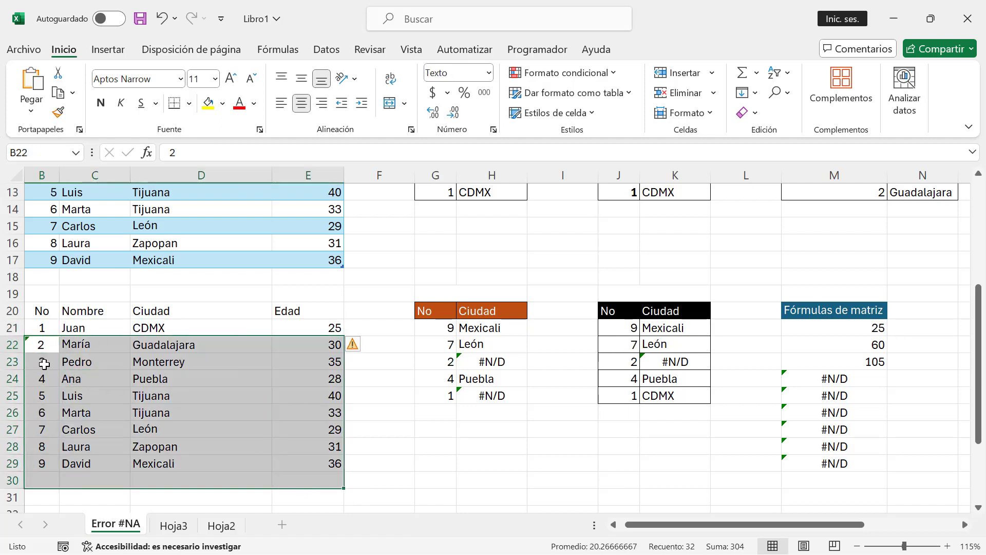
pyautogui.moveTo(44, 364); pyautogui.dragTo(311, 492)
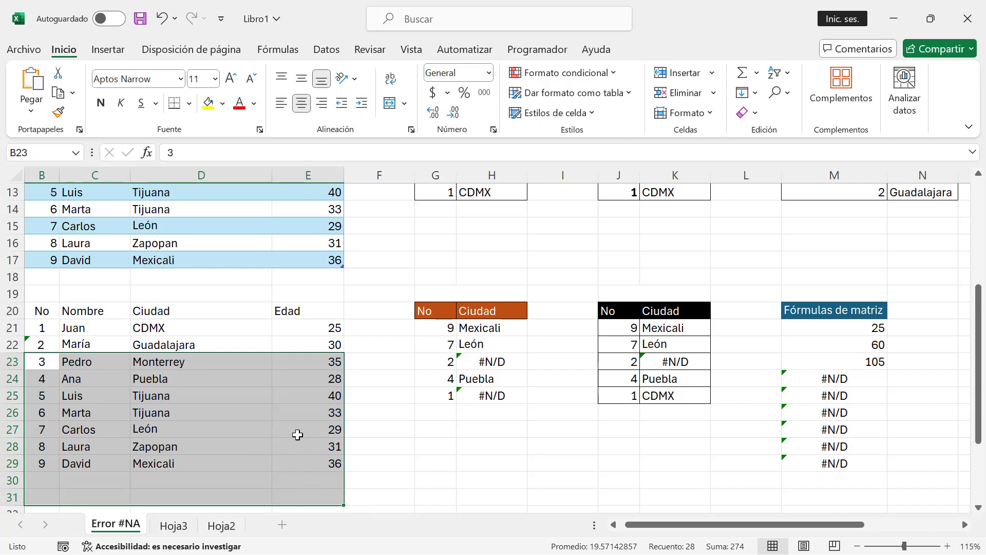
pyautogui.click(268, 381)
pyautogui.click(102, 329)
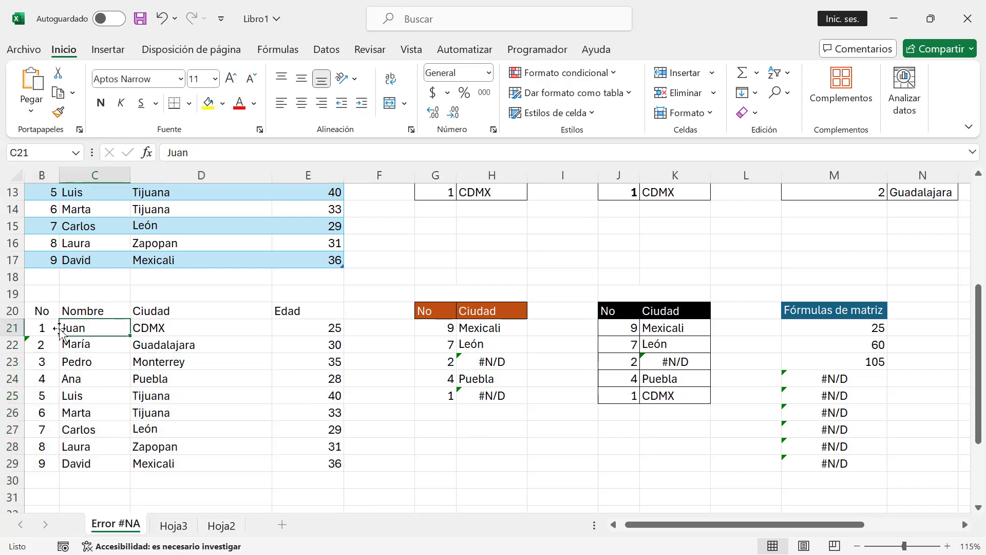
pyautogui.moveTo(49, 327); pyautogui.dragTo(323, 465)
# Make the table range in H21's BUSCARV formula absolute as $B$21:$E$29.
pyautogui.click(484, 327)
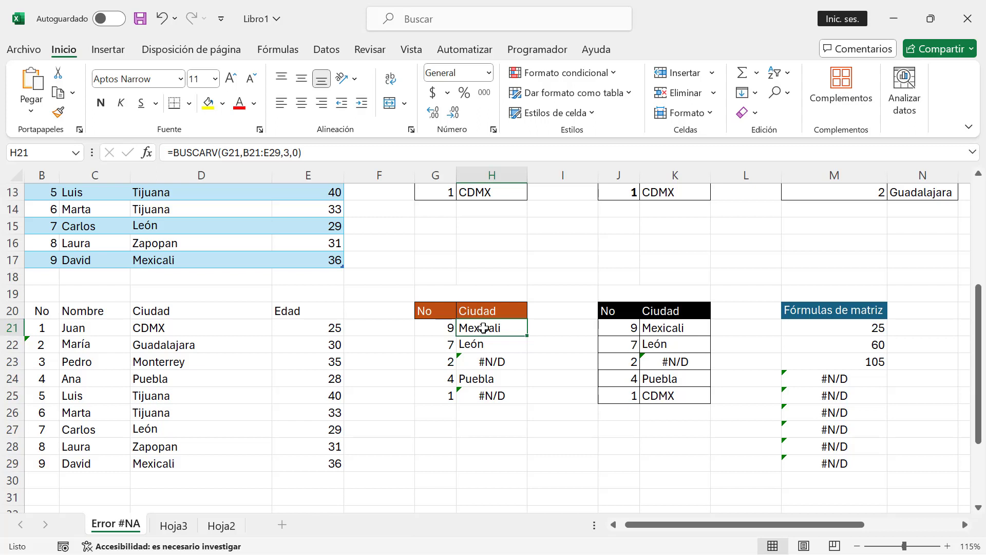
pyautogui.click(269, 154)
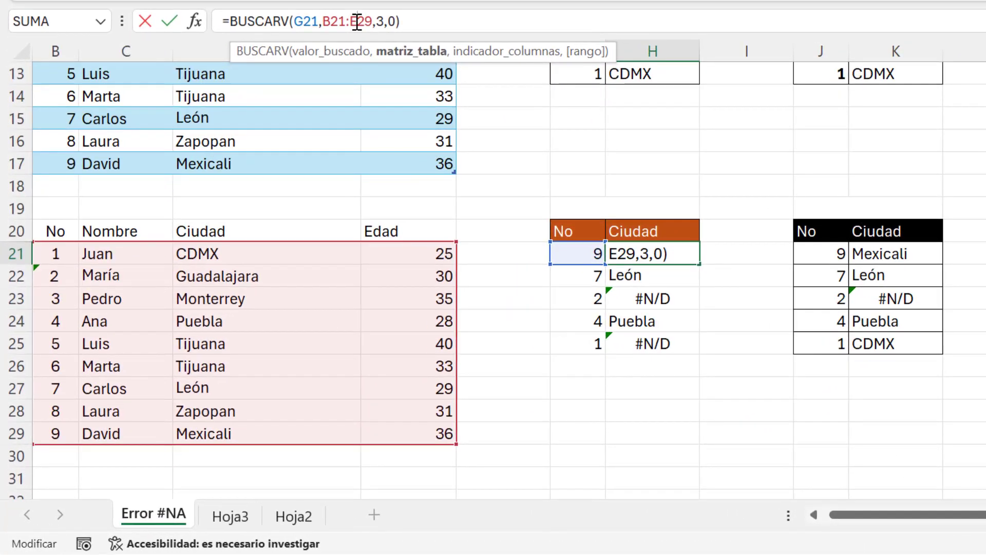
pyautogui.click(357, 22)
pyautogui.press('F4')
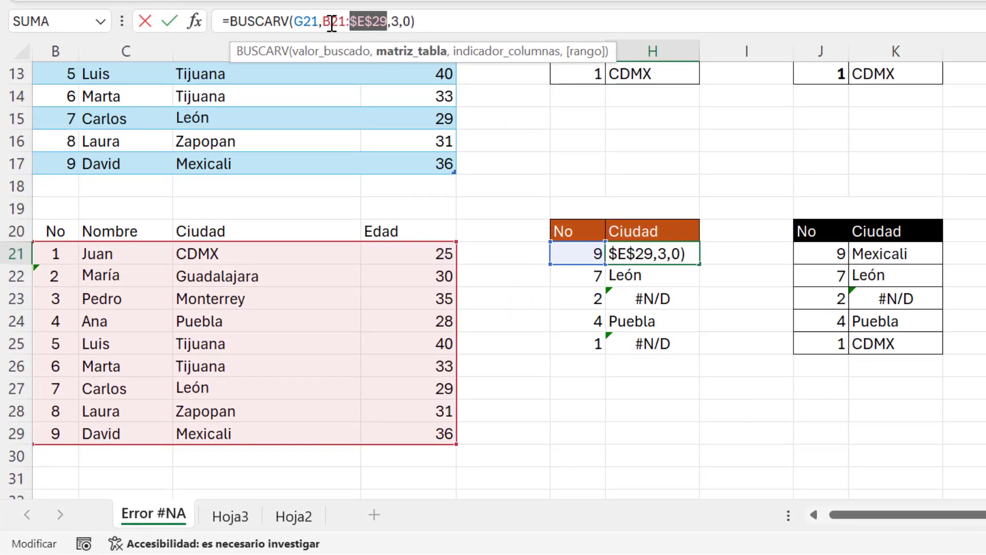
pyautogui.click(332, 22)
pyautogui.press('F4')
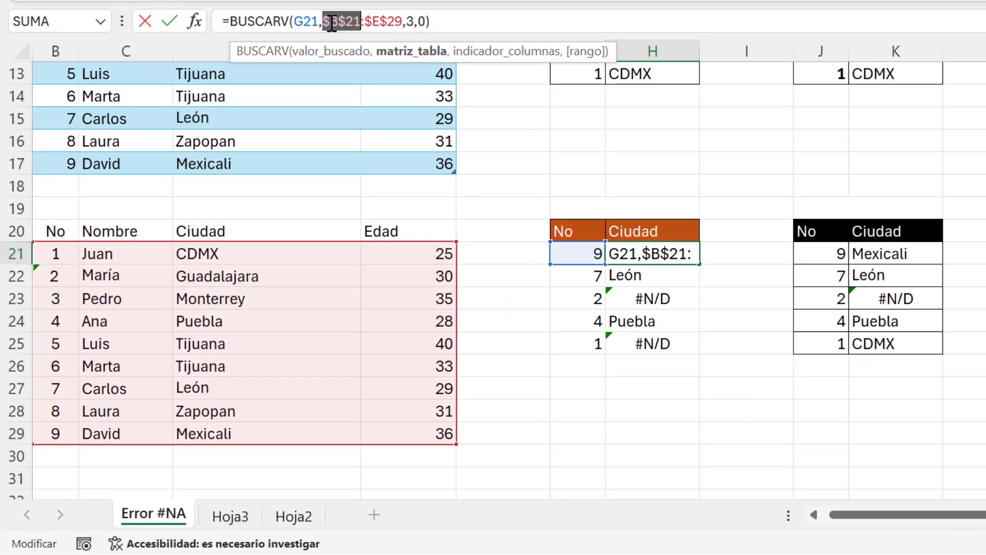
pyautogui.click(447, 22)
pyautogui.press('Tab')
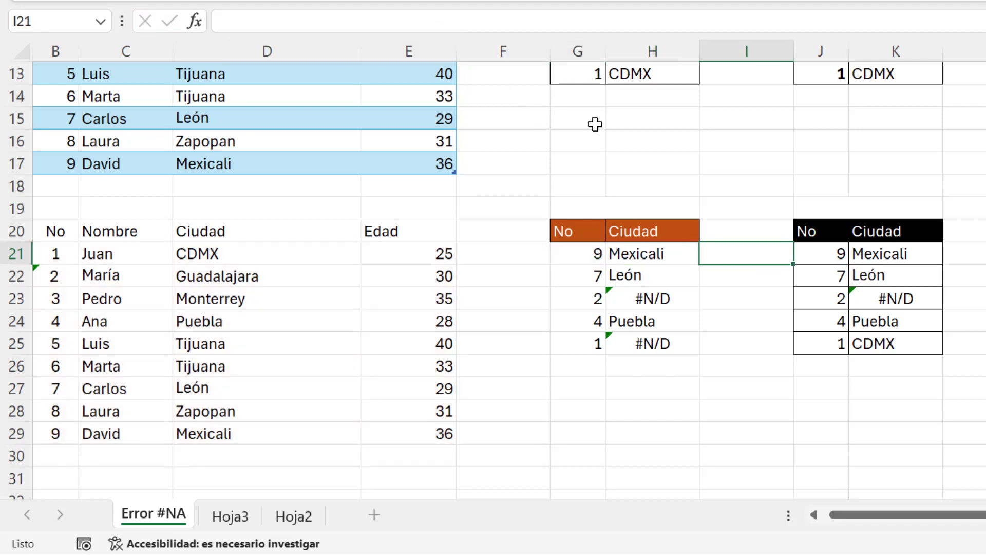
# Fill the corrected BUSCARV formula from H21 down through H25 and check the resulting cities.
pyautogui.click(671, 255)
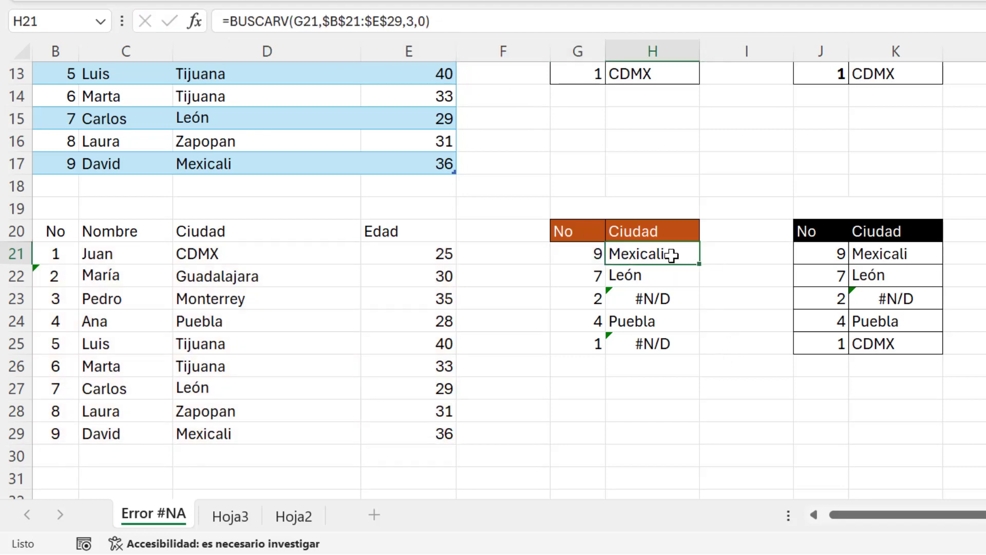
pyautogui.doubleClick(699, 265)
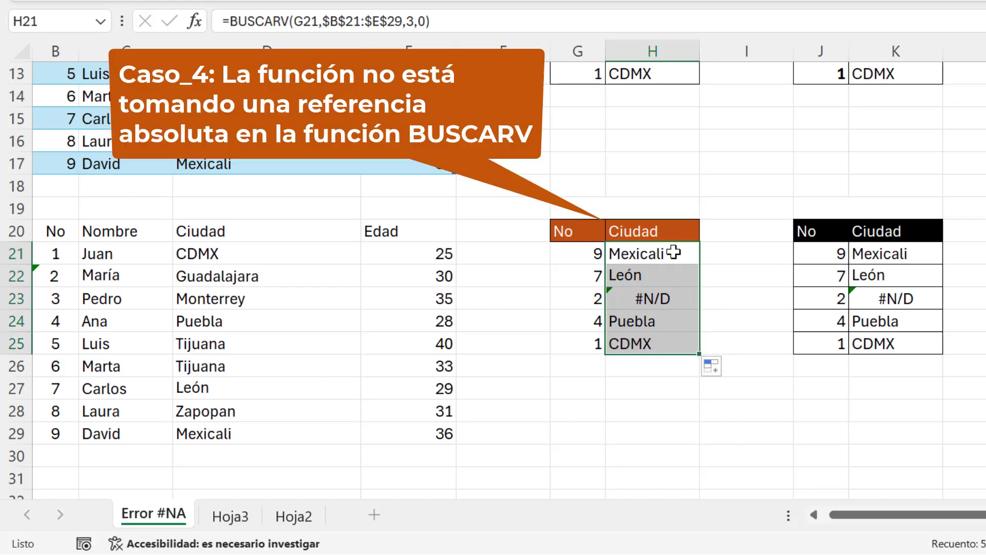
pyautogui.moveTo(685, 253); pyautogui.dragTo(685, 335)
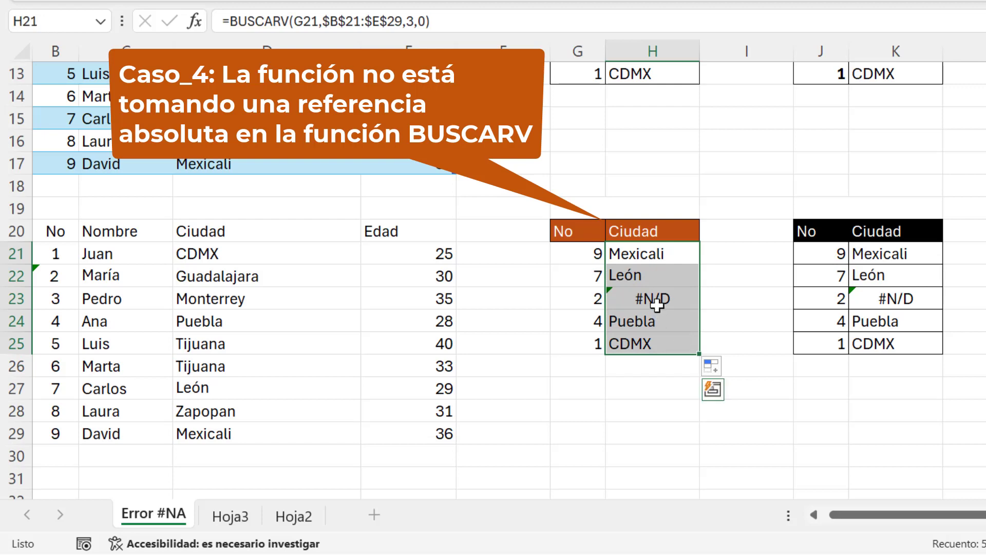
# Inspect the error-checking details of the remaining #N/D cell H23 in the orange table.
pyautogui.click(655, 299)
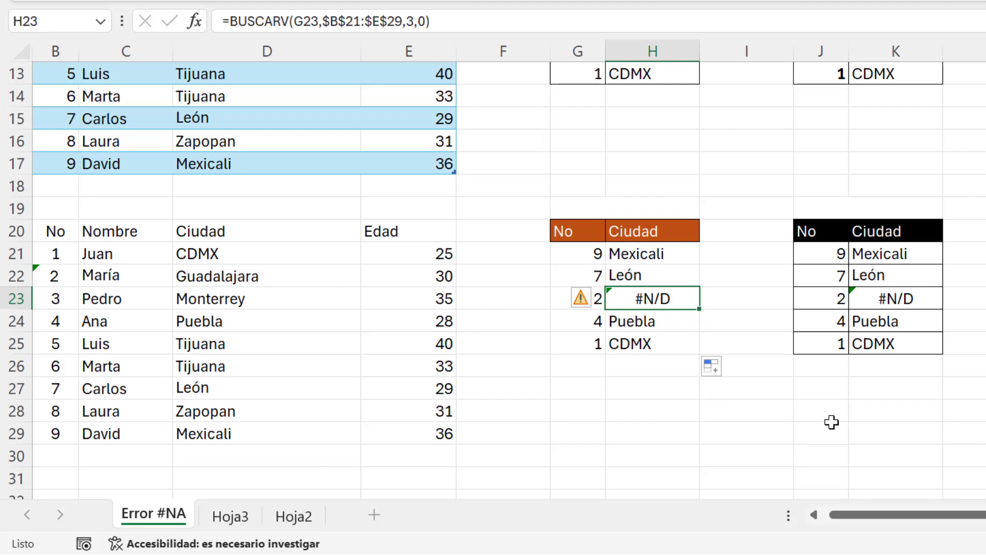
pyautogui.click(598, 299)
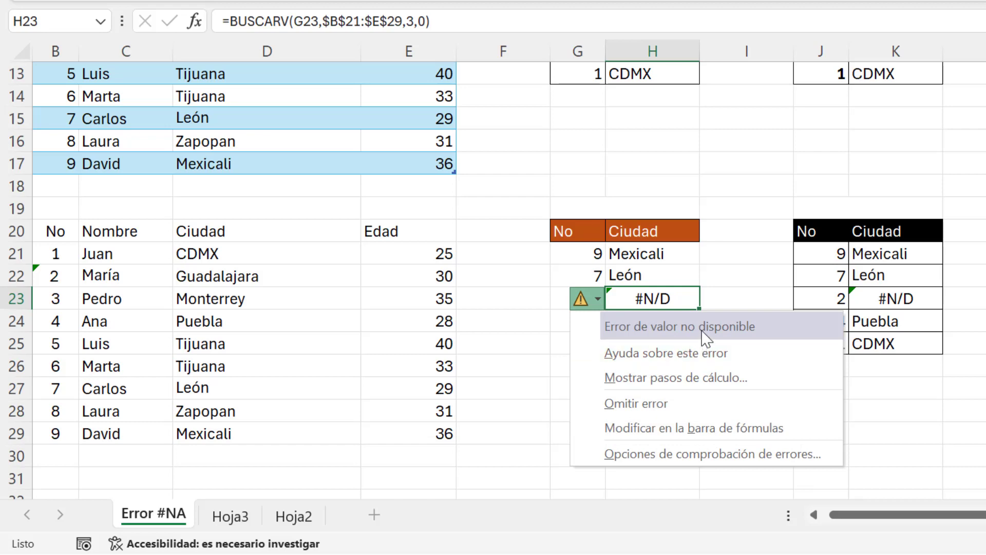
pyautogui.click(716, 277)
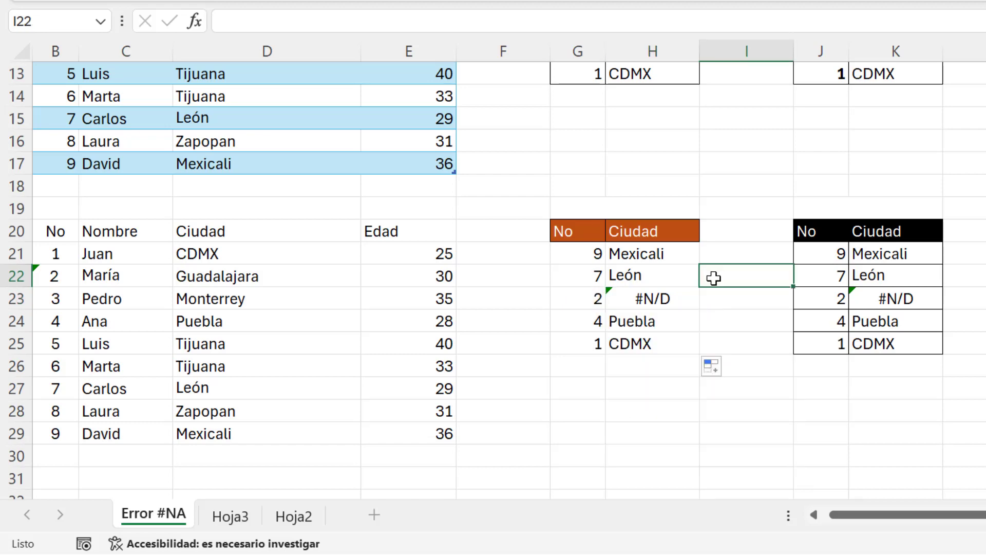
pyautogui.click(644, 299)
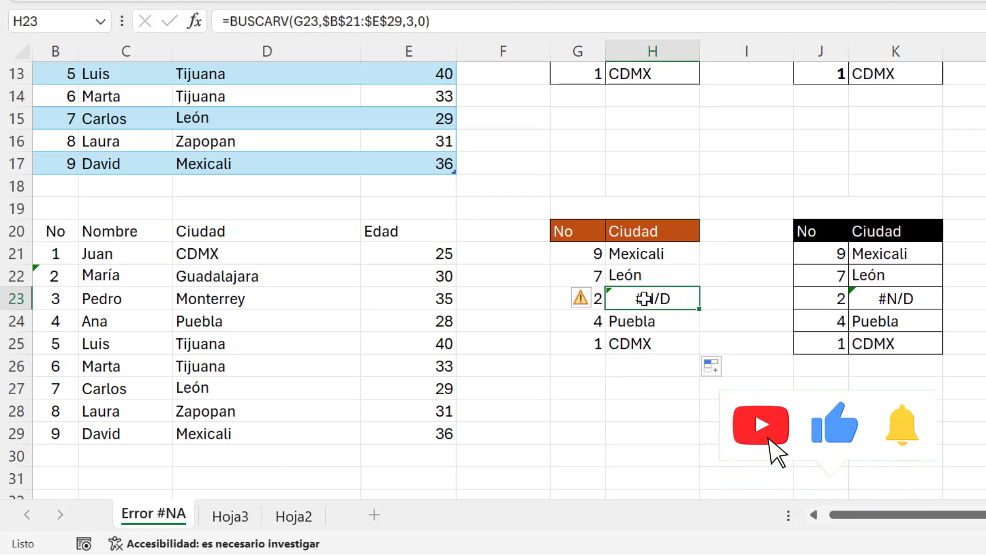
pyautogui.click(568, 302)
# Convert the text-stored value in B22 to a number and check the city results for lookup number 2.
pyautogui.click(34, 277)
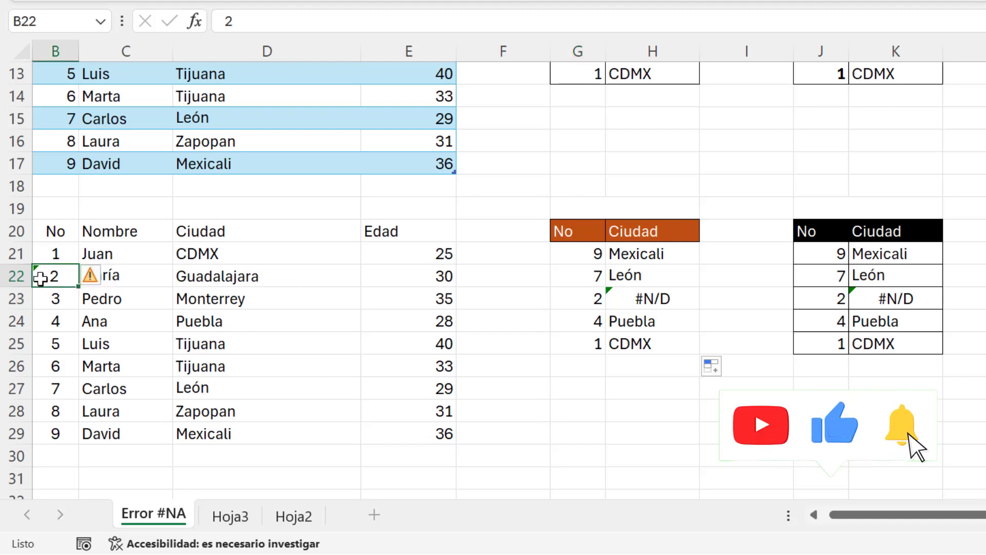
pyautogui.moveTo(835, 516); pyautogui.dragTo(827, 517)
pyautogui.keyDown('ctrl'); pyautogui.scroll(3, 236, 377); pyautogui.keyUp('ctrl')
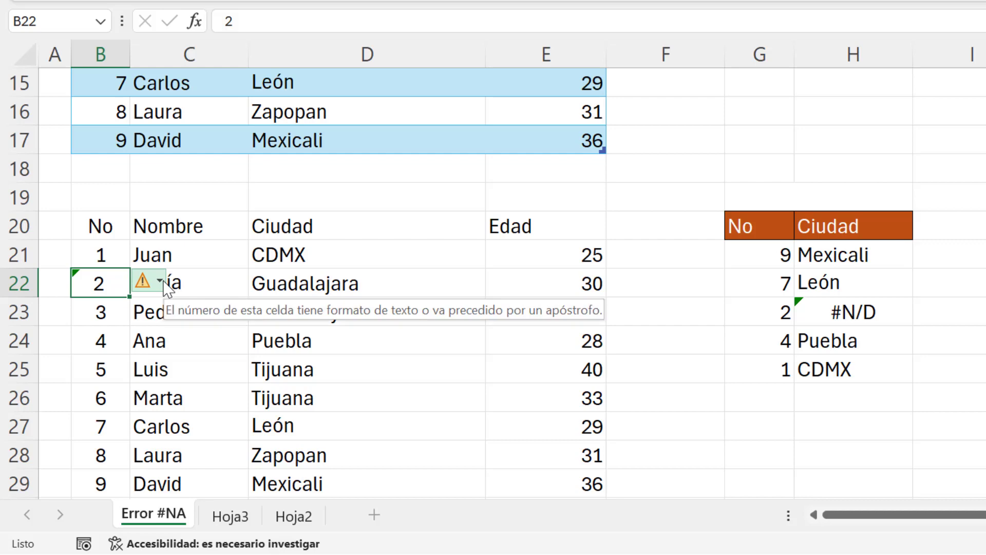
pyautogui.click(166, 285)
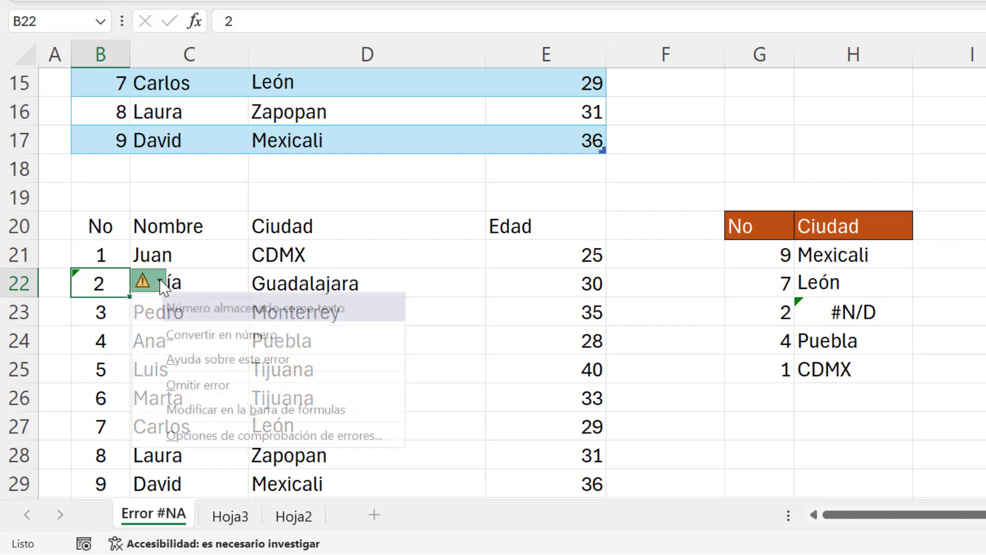
pyautogui.click(190, 337)
pyautogui.click(794, 311)
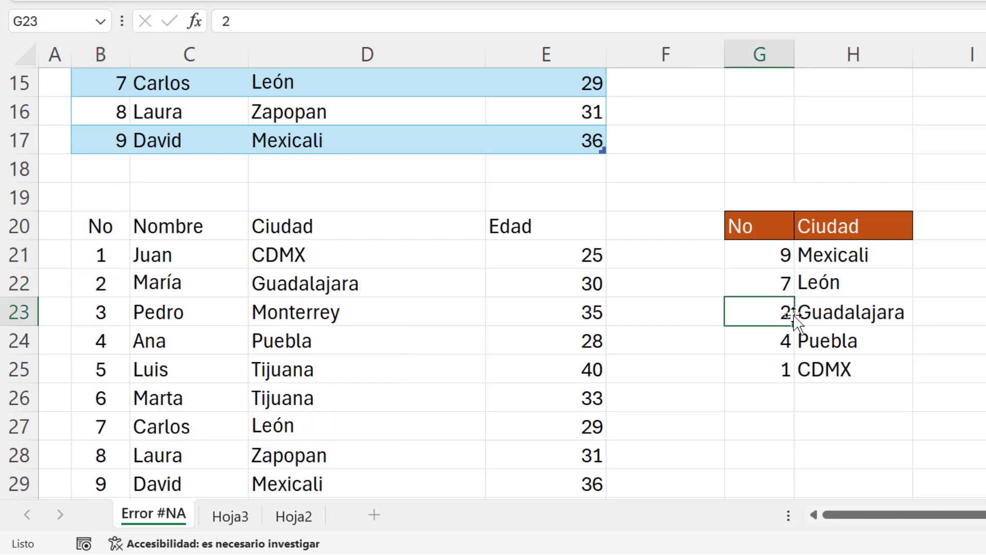
pyautogui.scroll(-2, 796, 323)
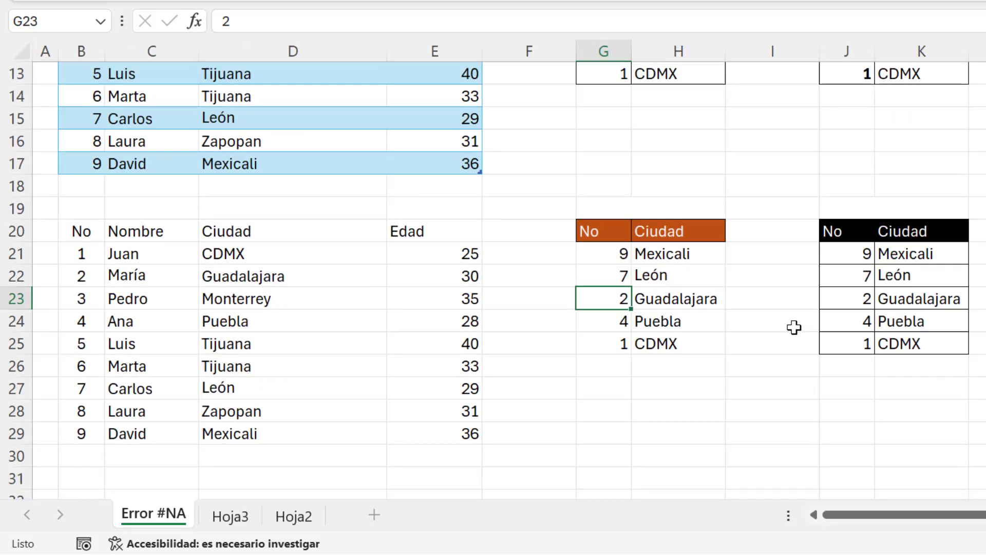
# Apply all borders to the orange table's data cells G21:H25.
pyautogui.moveTo(611, 249); pyautogui.dragTo(693, 340)
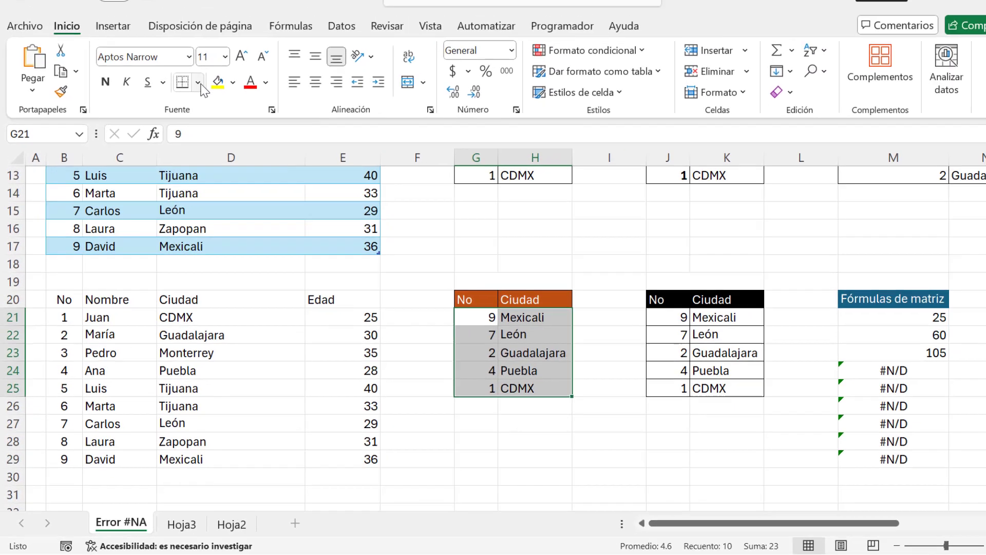
pyautogui.click(198, 84)
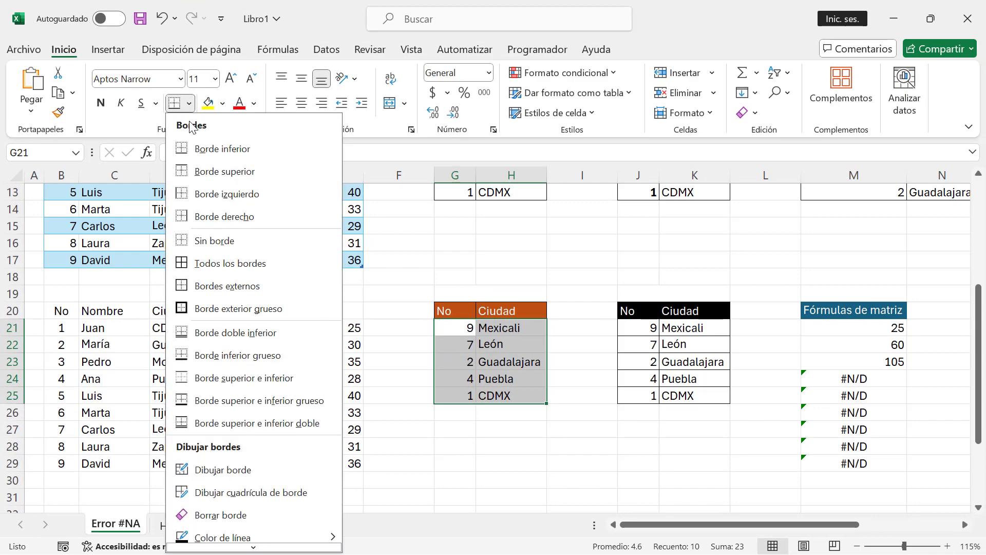
pyautogui.click(193, 248)
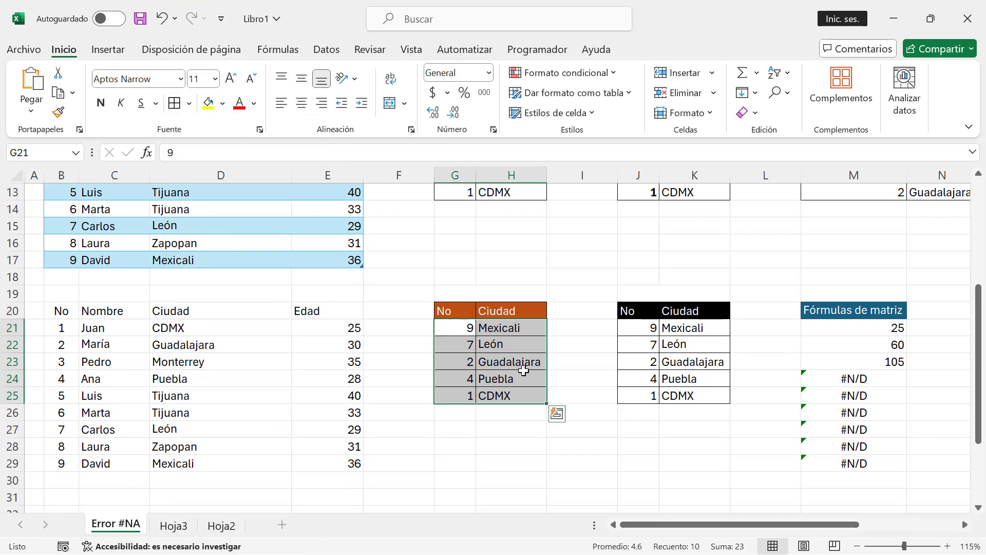
pyautogui.click(572, 403)
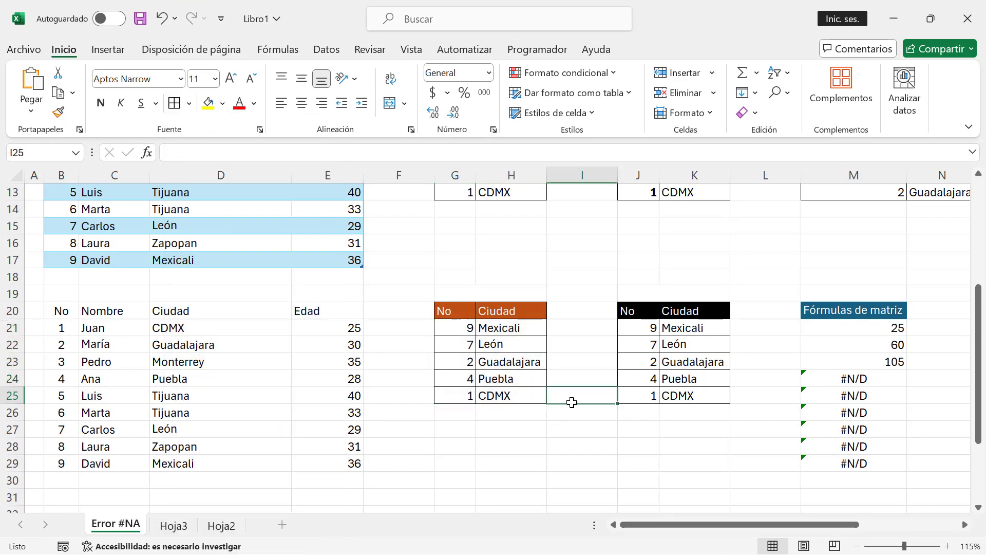
# Examine the black No/Ciudad table in J20:K25 against the other lookup tables.
pyautogui.moveTo(725, 526); pyautogui.dragTo(770, 526)
pyautogui.moveTo(478, 310); pyautogui.dragTo(538, 398)
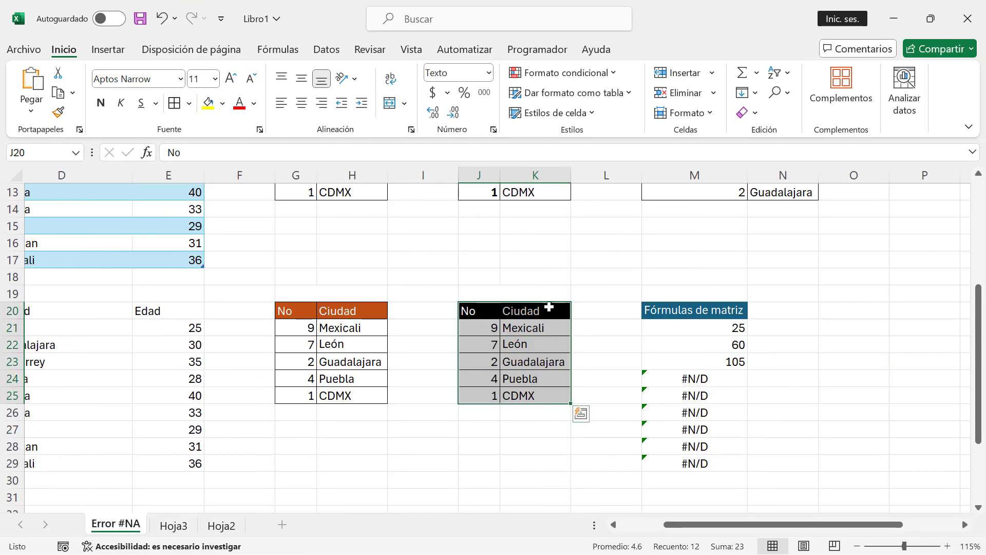
pyautogui.click(511, 334)
pyautogui.moveTo(478, 311); pyautogui.dragTo(558, 397)
pyautogui.scroll(2, 605, 349)
pyautogui.scroll(-1, 605, 347)
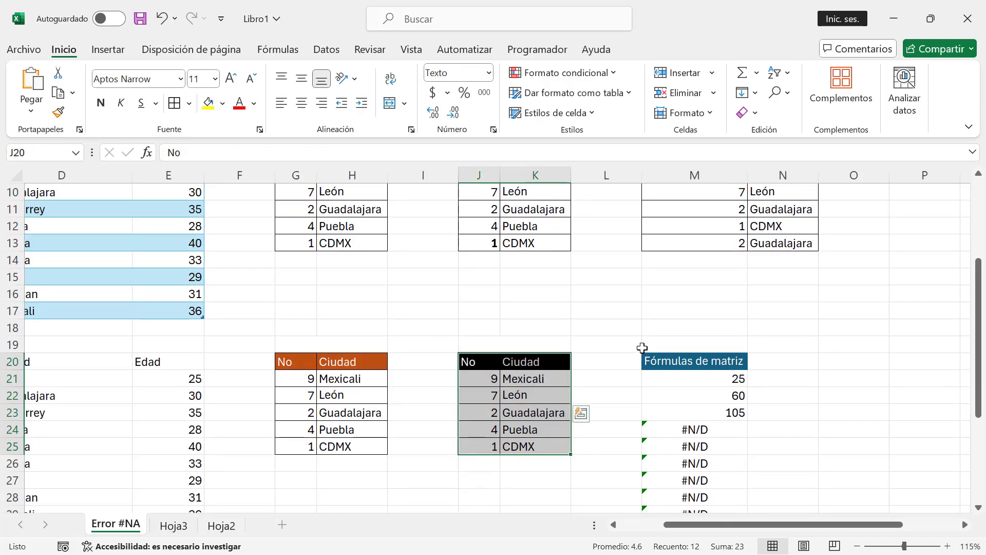
pyautogui.scroll(-1, 643, 348)
# Inspect the array formula and its #N/D results in M21:M29 under Fórmulas de matriz.
pyautogui.click(688, 315)
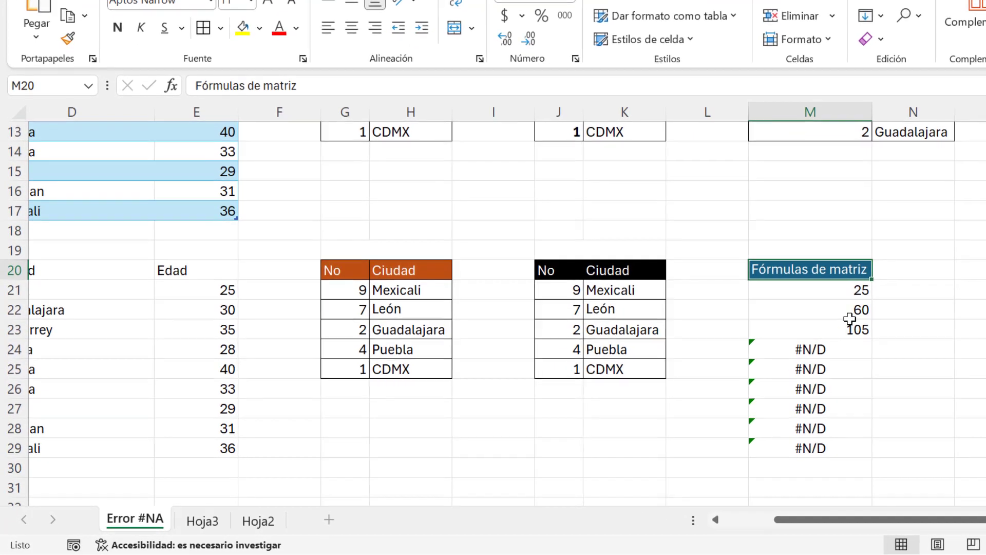
pyautogui.moveTo(847, 292); pyautogui.dragTo(847, 452)
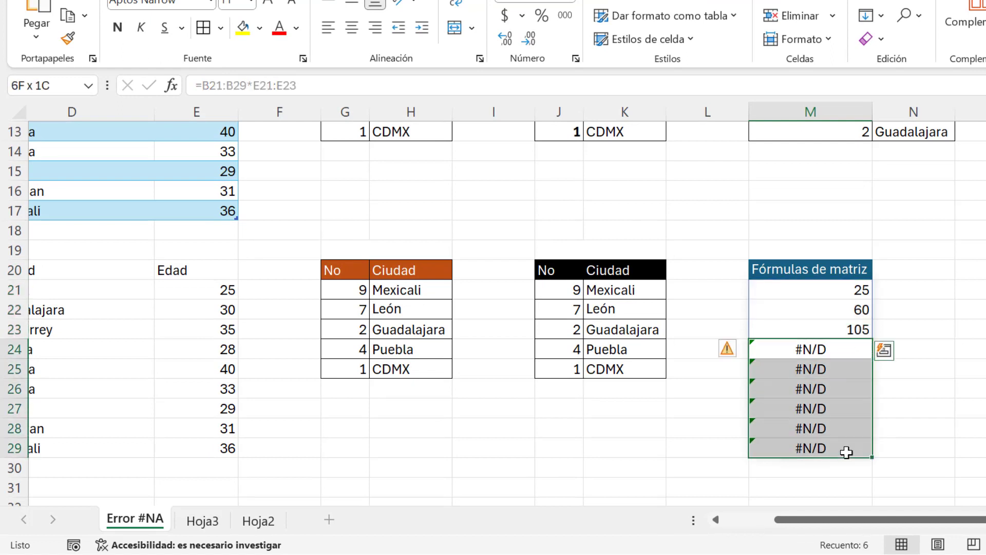
pyautogui.click(847, 452)
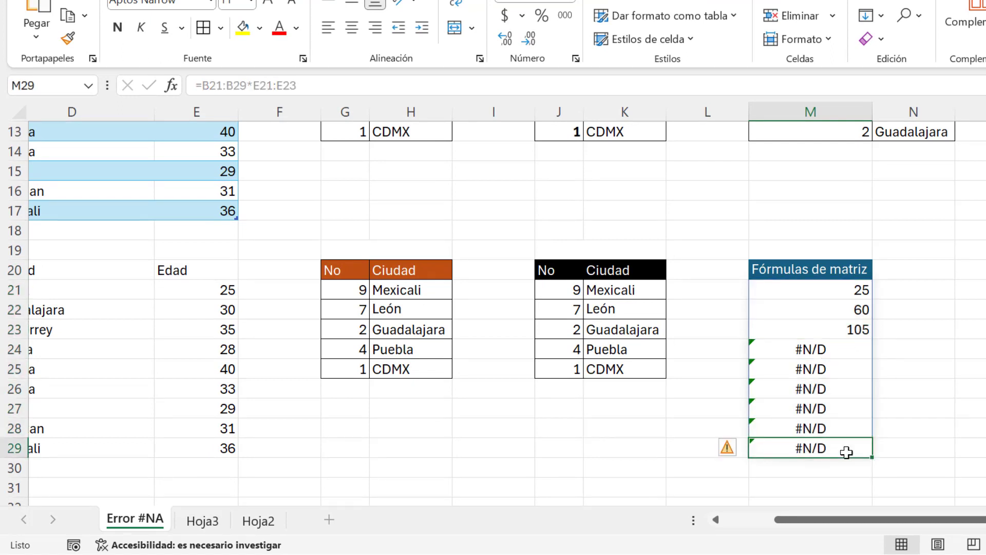
pyautogui.click(850, 421)
pyautogui.click(843, 374)
pyautogui.click(845, 347)
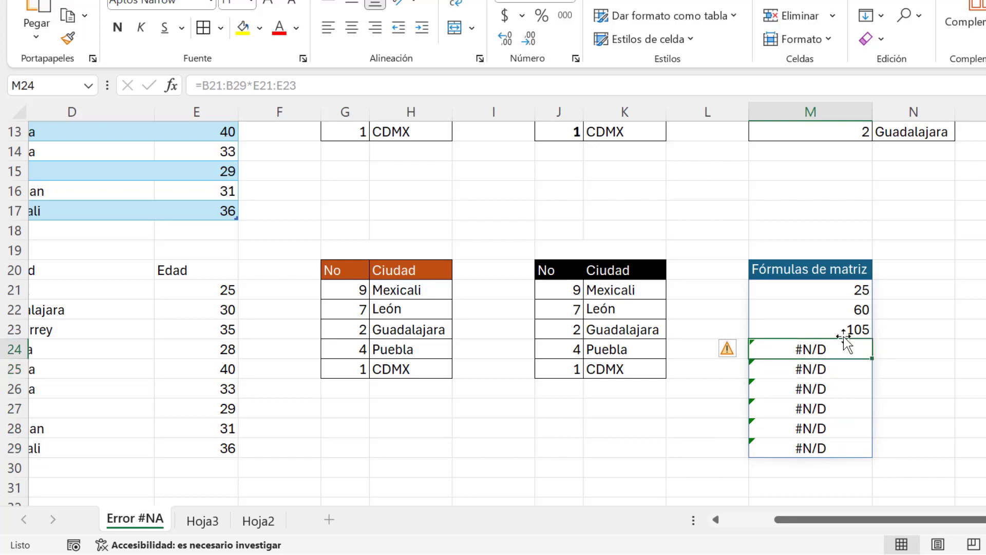
pyautogui.click(843, 329)
pyautogui.click(844, 289)
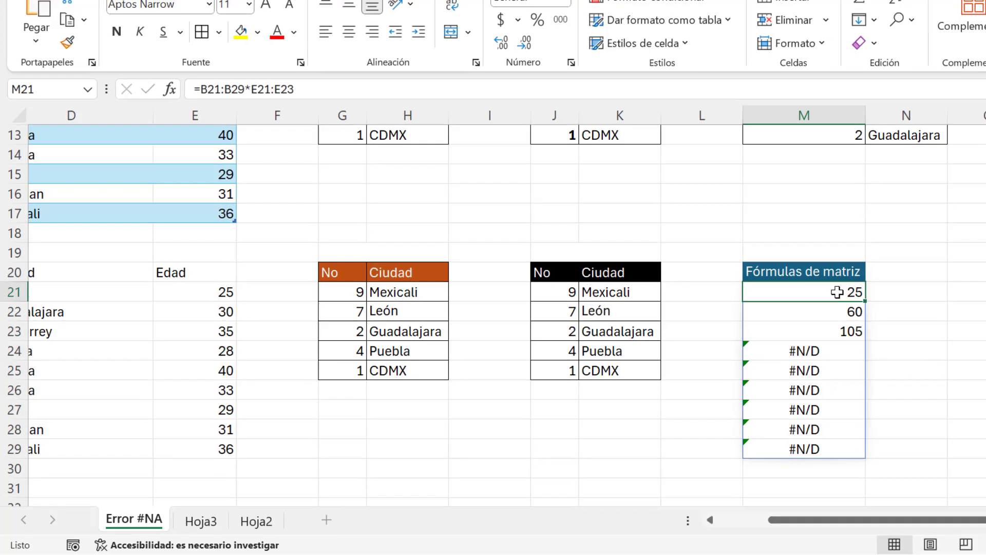
pyautogui.click(828, 310)
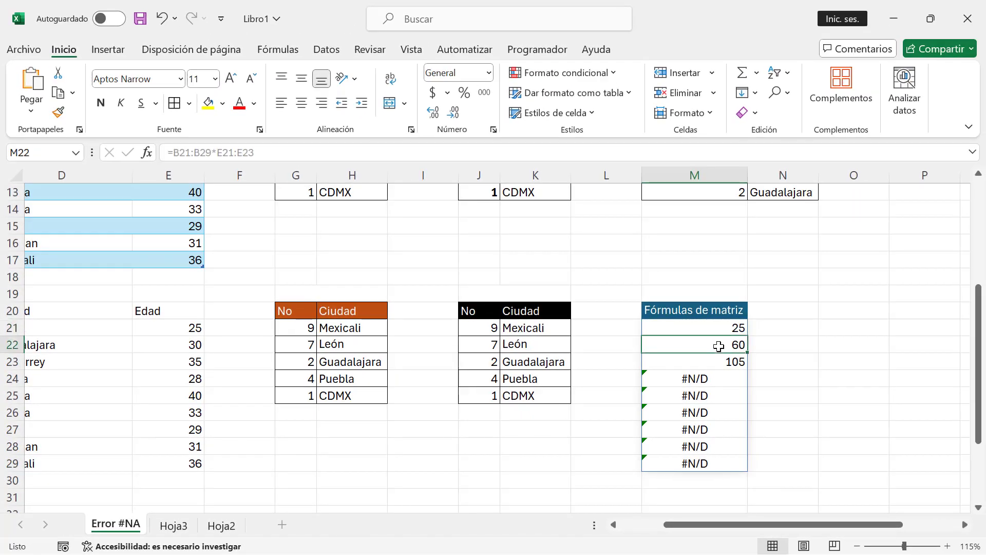
pyautogui.click(836, 295)
# Extend the Edad range in M21's array formula so that it reads =B21:B29*E21:E29.
pyautogui.doubleClick(722, 331)
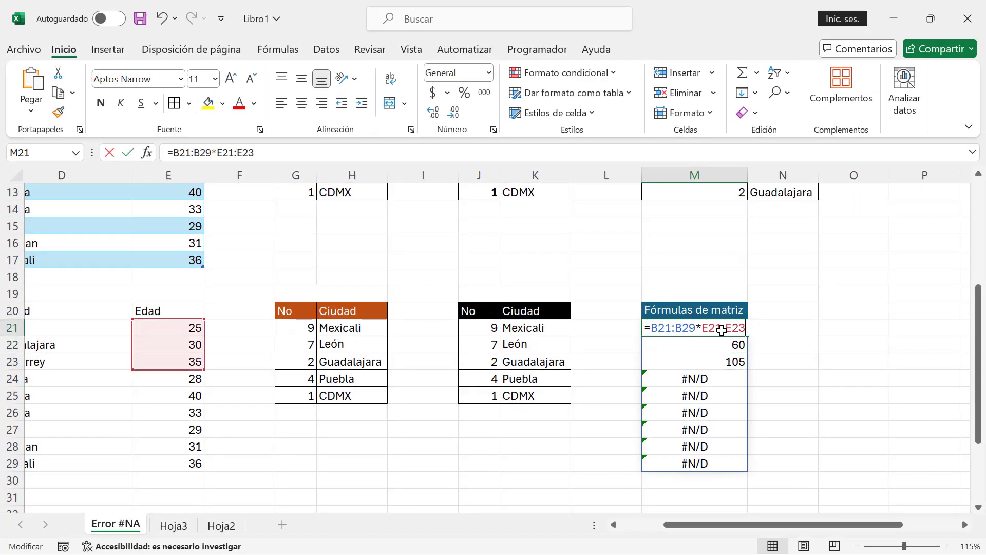
pyautogui.moveTo(754, 522); pyautogui.dragTo(707, 528)
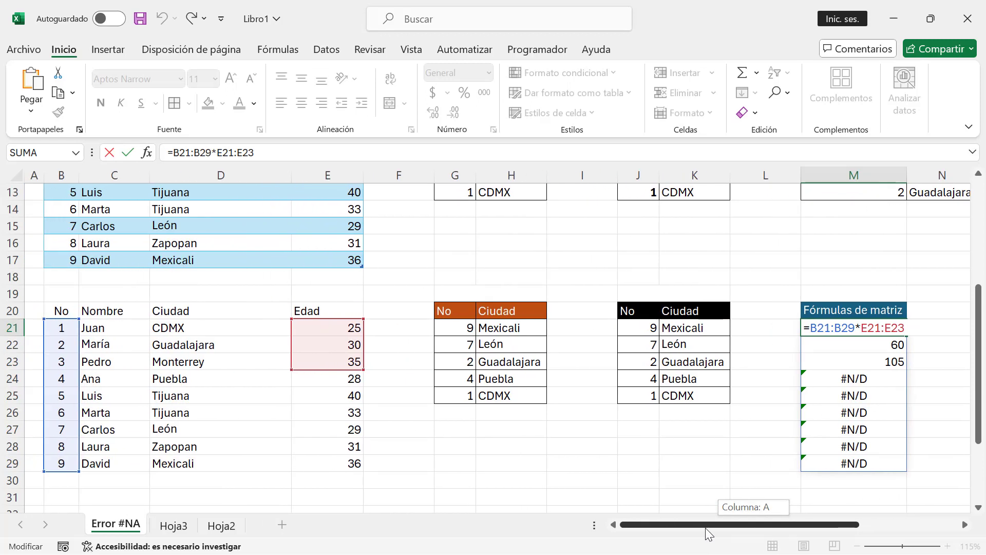
pyautogui.moveTo(705, 528); pyautogui.dragTo(705, 528)
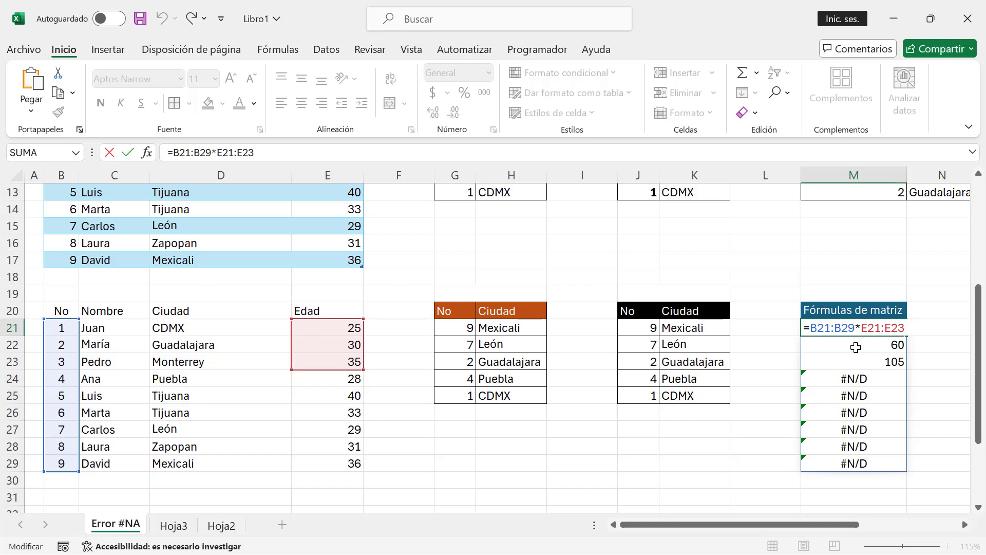
pyautogui.moveTo(361, 369); pyautogui.dragTo(365, 471)
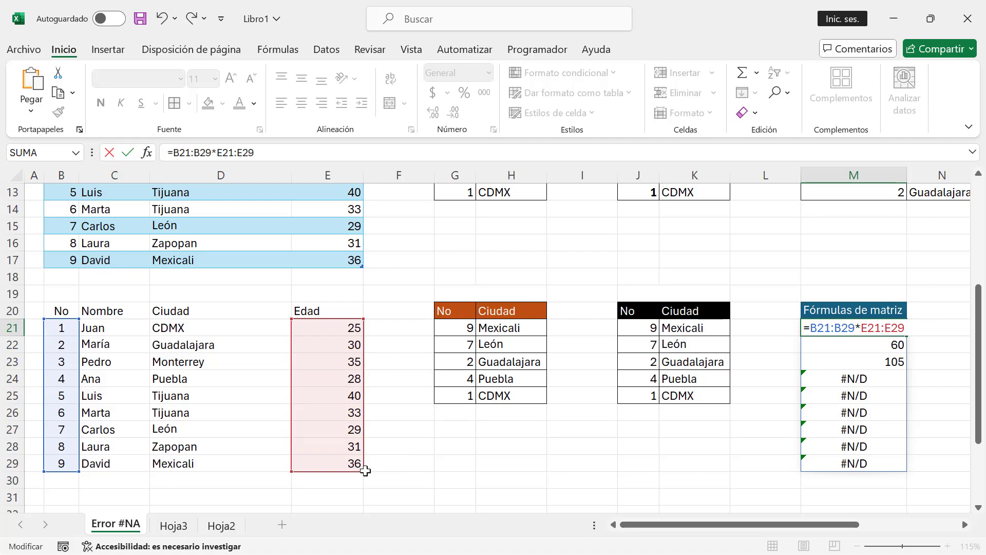
pyautogui.hotkey('ctrl', 'shift', 'Return')
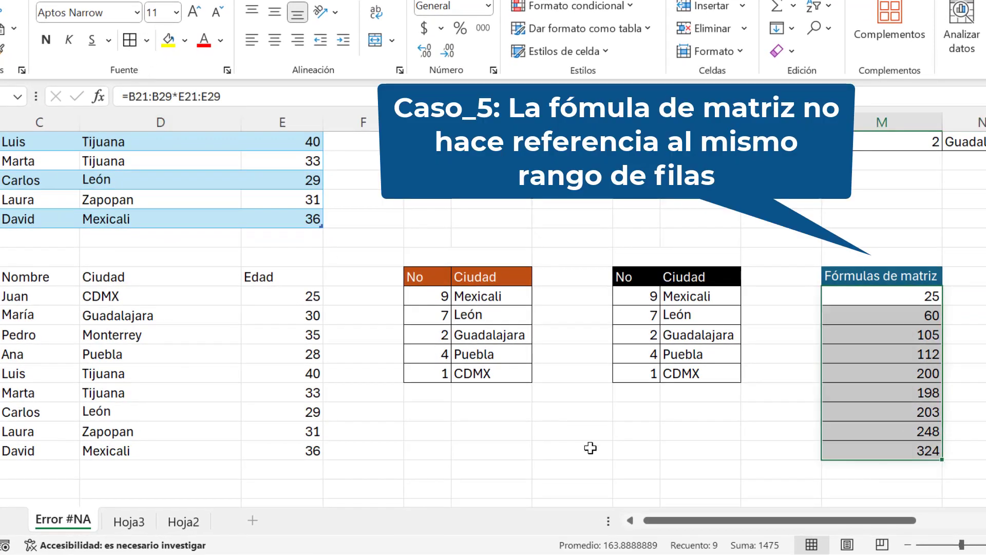
pyautogui.click(640, 453)
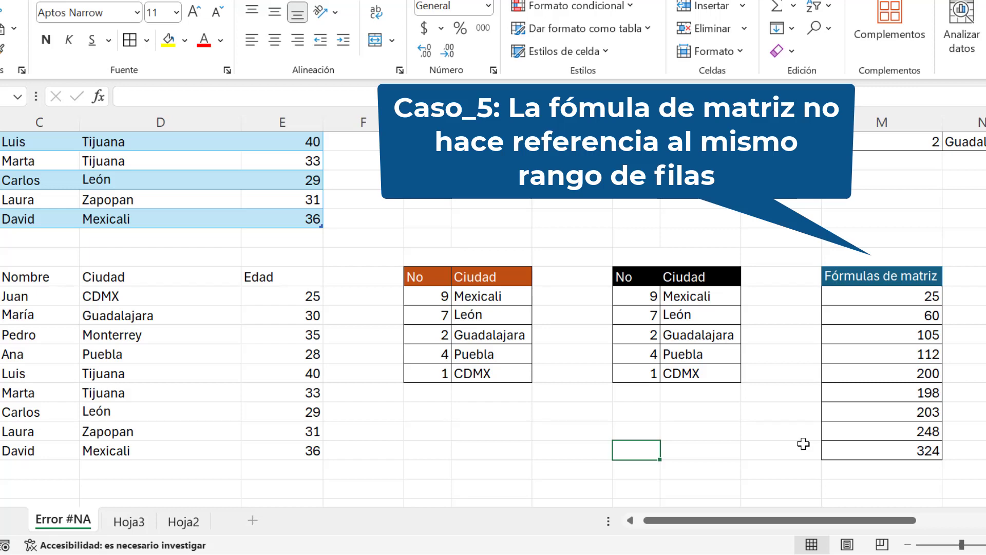
# Rename the black table's headers J20 and K20 as Nombre and Edad.
pyautogui.click(638, 279)
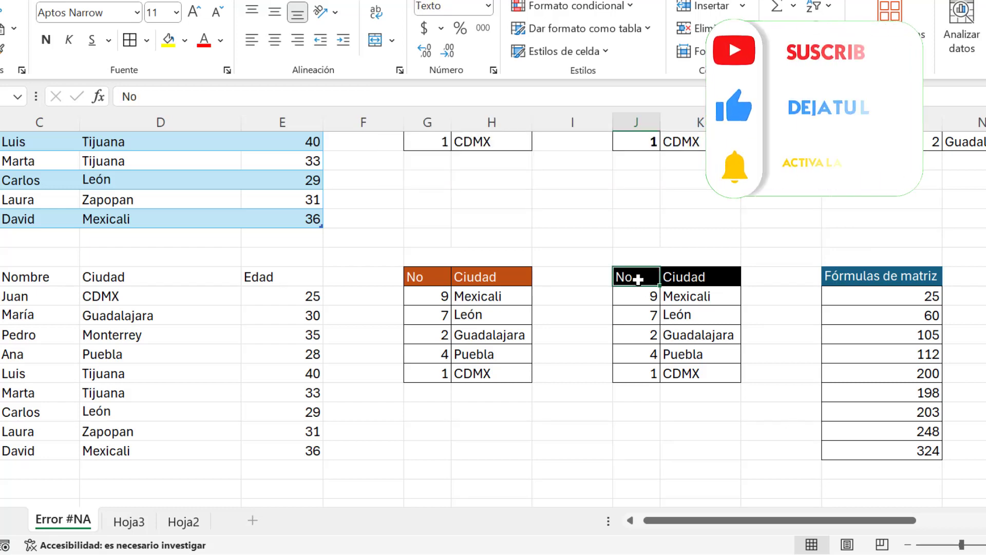
pyautogui.write('nO')
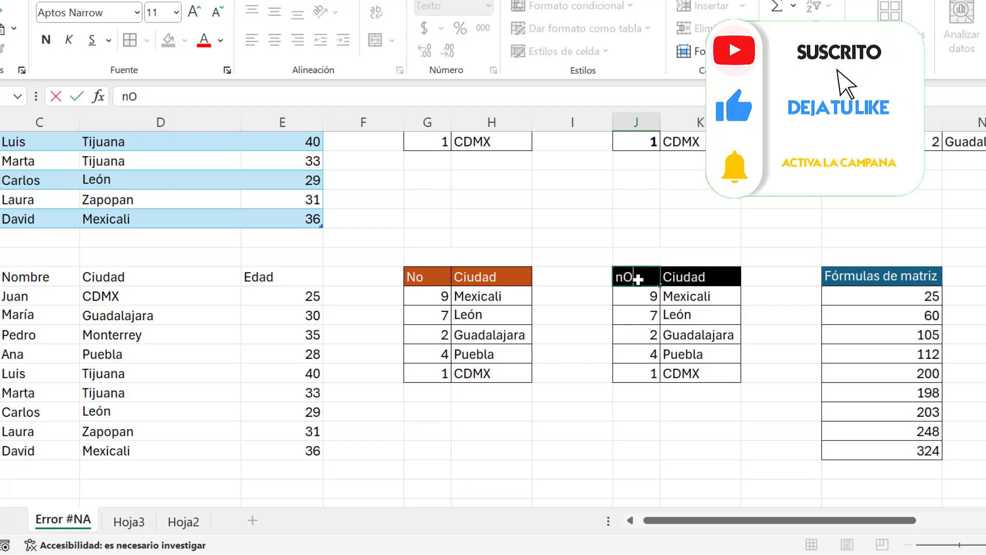
pyautogui.press('BackSpace')
pyautogui.press('BackSpace')
pyautogui.write('Nom')
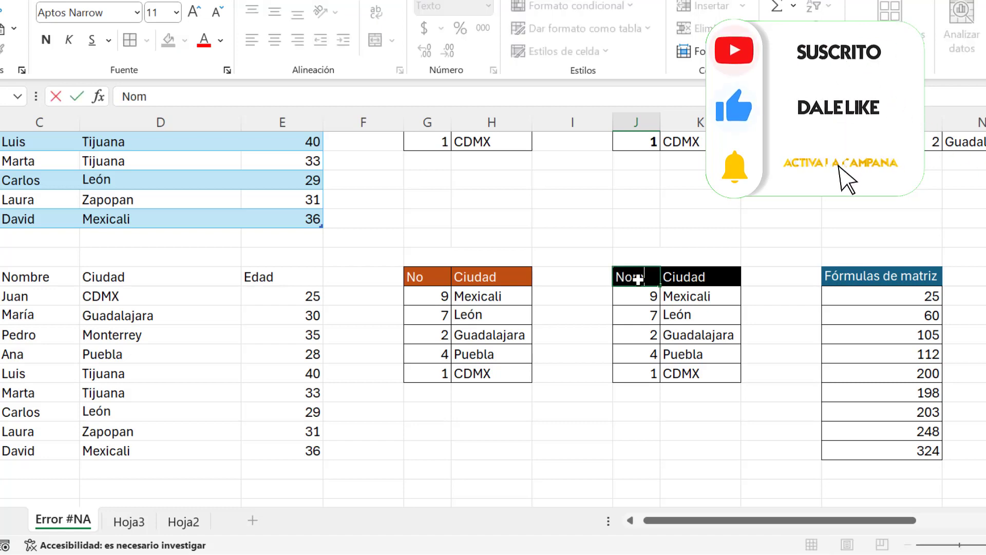
pyautogui.write('bre')
pyautogui.hotkey('ctrl', 'Return')
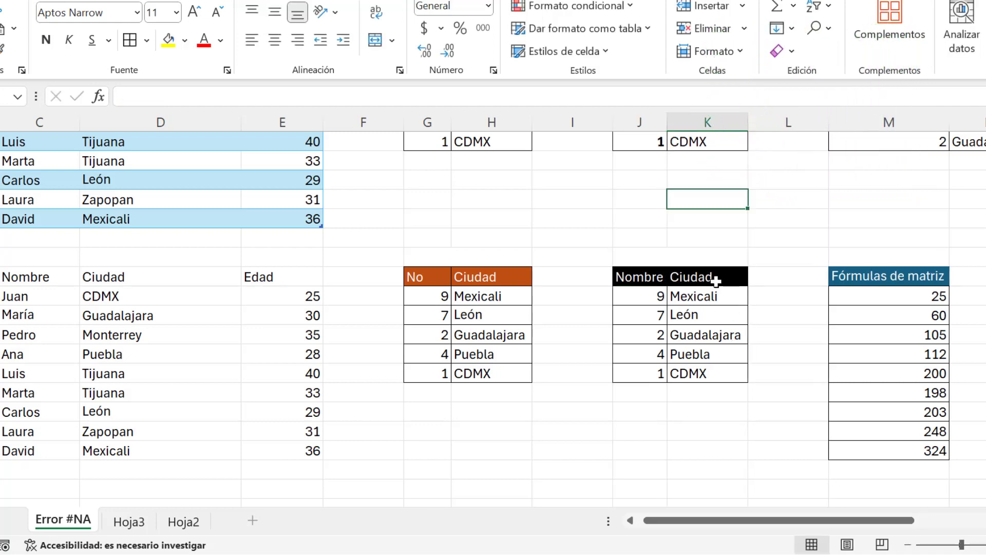
pyautogui.click(710, 280)
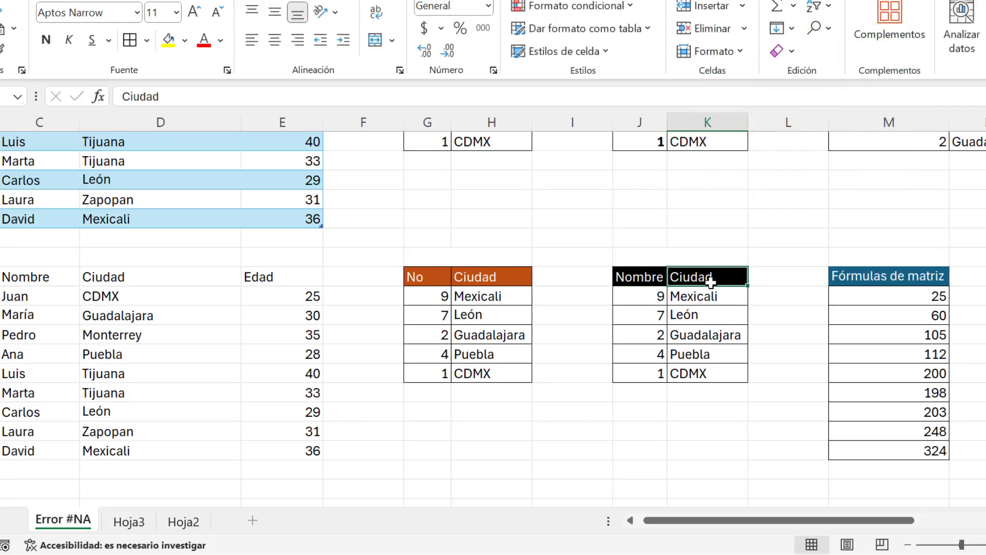
pyautogui.write('Edad')
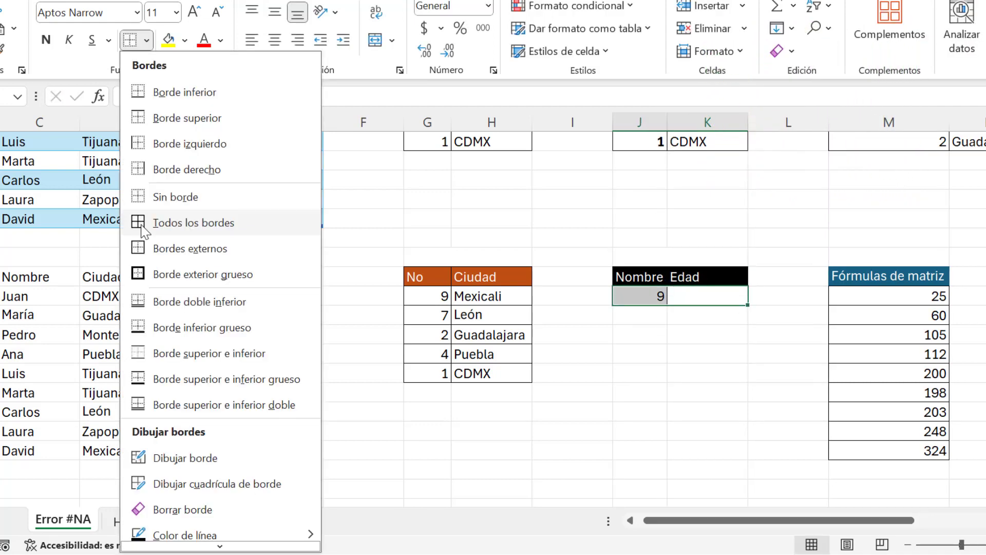
# Apply all borders to J21:K21 and enter the name from C23 as the lookup value in J21.
pyautogui.click(142, 225)
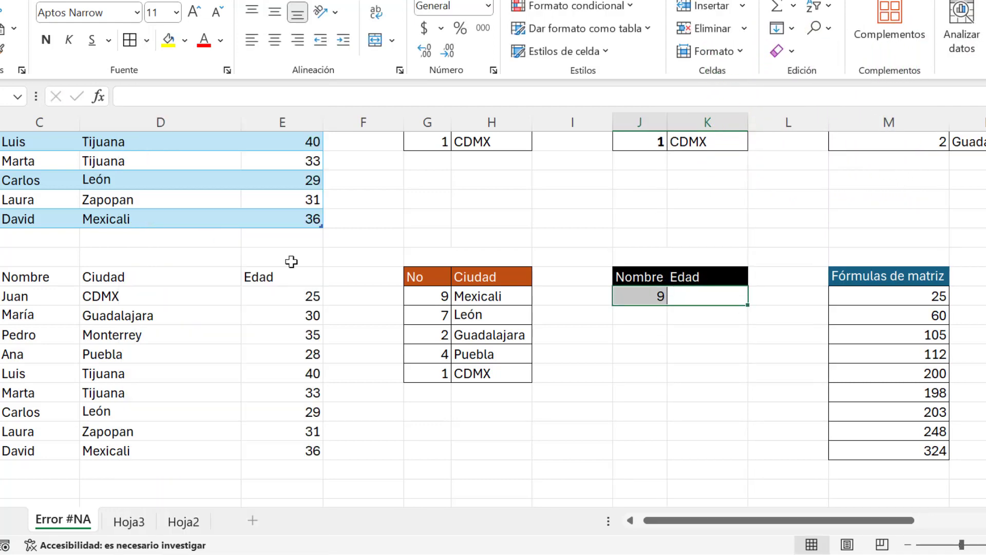
pyautogui.click(683, 343)
pyautogui.click(658, 296)
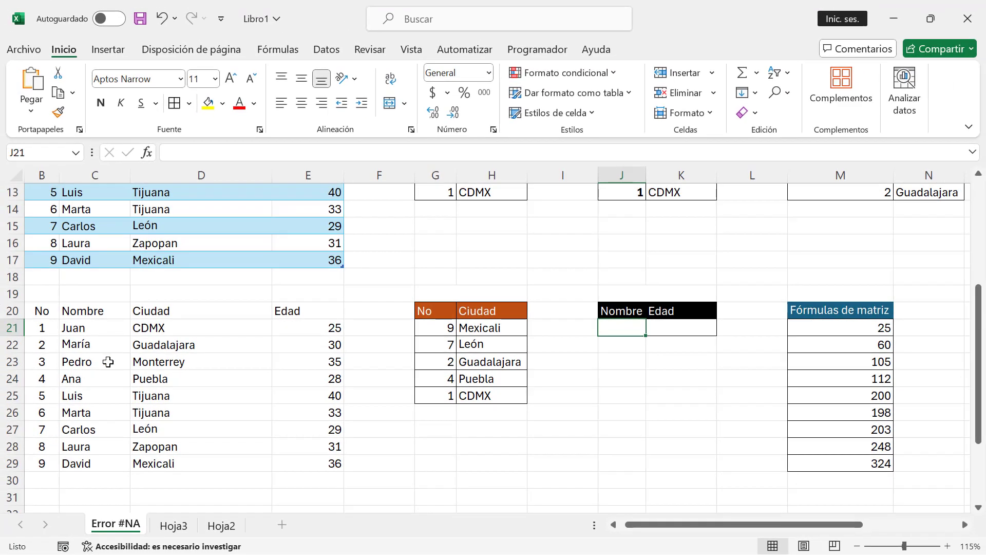
pyautogui.write('Pedro')
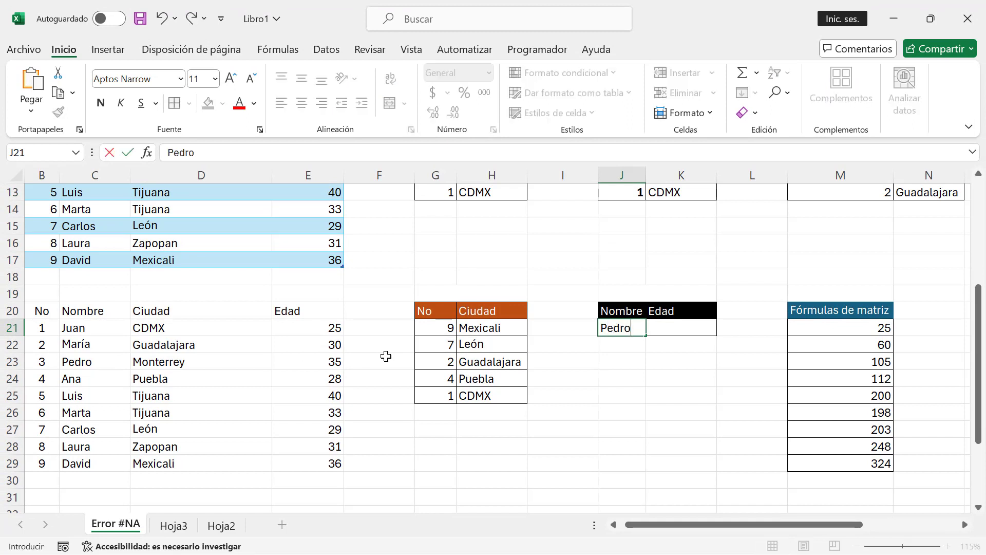
pyautogui.press('Tab')
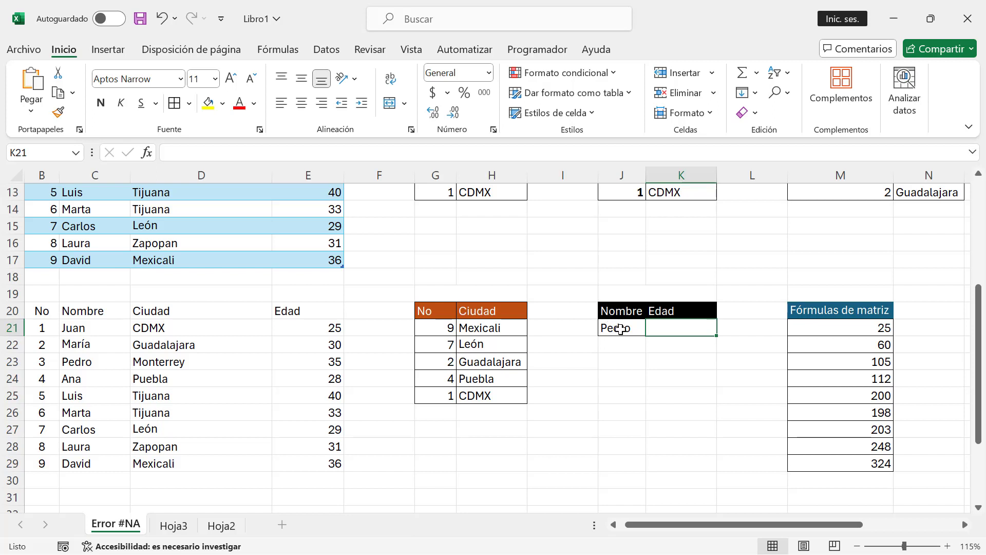
# Enter the age lookup formula =BUSCARV(J21,C21:E29,3,0) in K21.
pyautogui.click(620, 328)
pyautogui.doubleClick(680, 329)
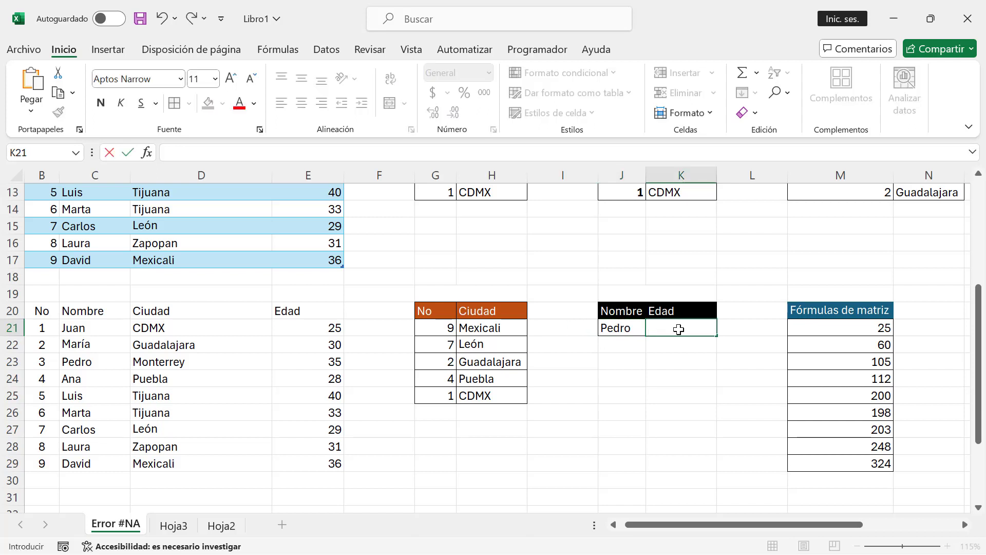
pyautogui.write('=bu')
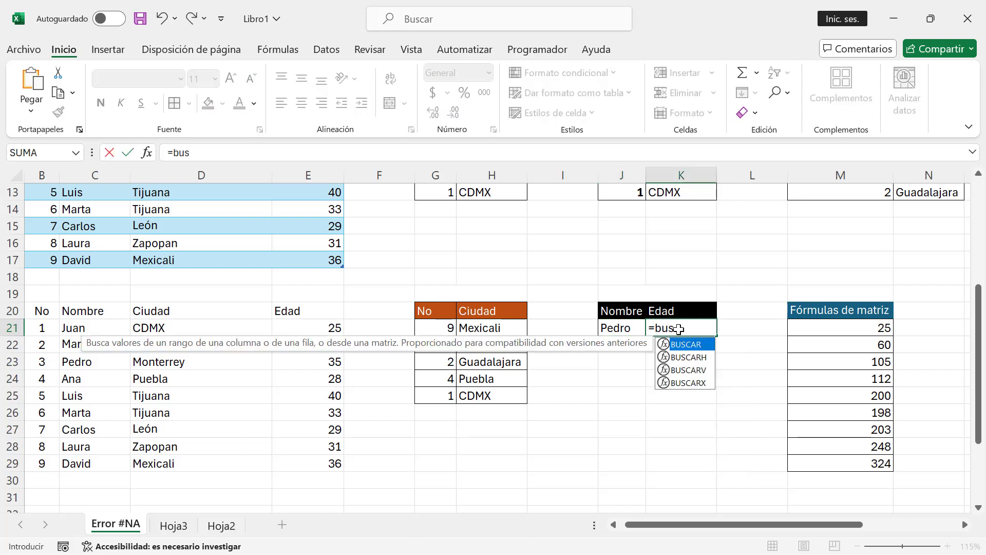
pyautogui.write('s')
pyautogui.press('Down')
pyautogui.press('Down')
pyautogui.press('Tab')
pyautogui.click(620, 328)
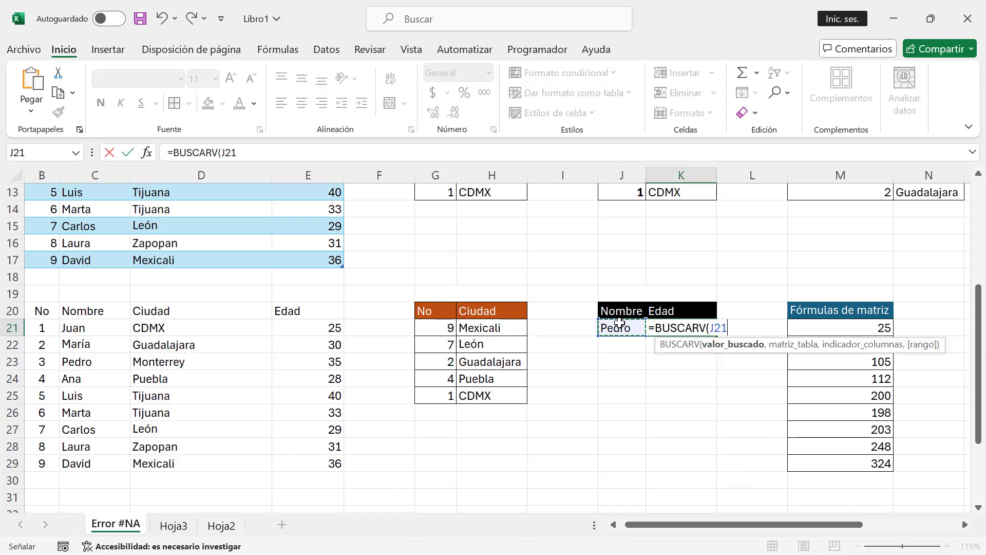
pyautogui.write(',')
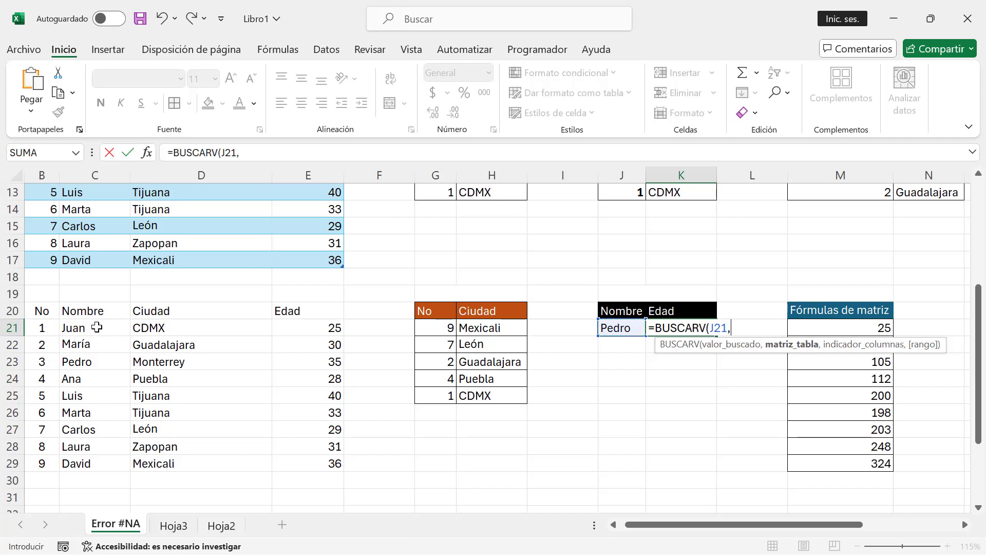
pyautogui.moveTo(96, 327); pyautogui.dragTo(310, 470)
pyautogui.write('3')
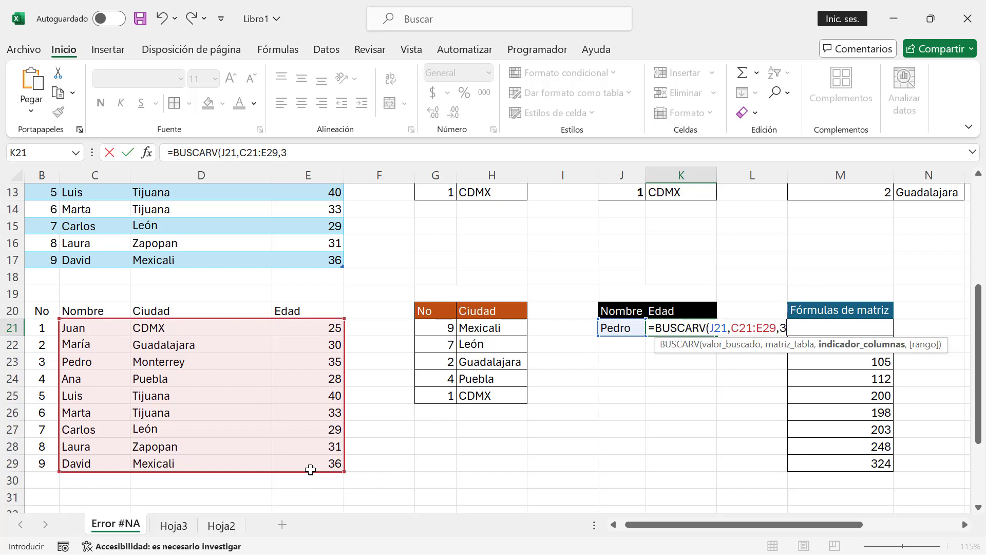
pyautogui.write(',0)')
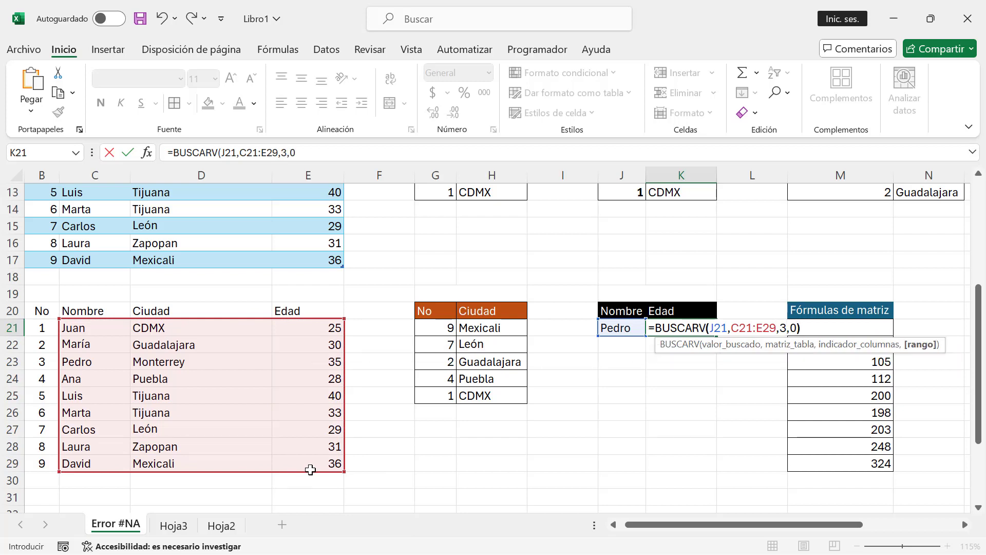
pyautogui.press('Tab')
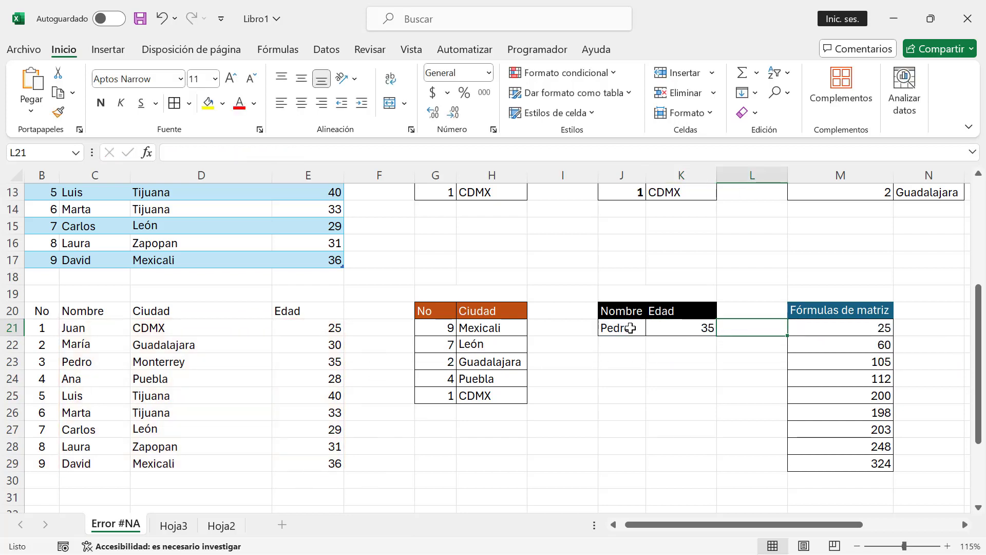
# Insert a leading space before the name in C23 and check the lookup in K21 against the names in J21 and C23.
pyautogui.moveTo(631, 327); pyautogui.dragTo(686, 328)
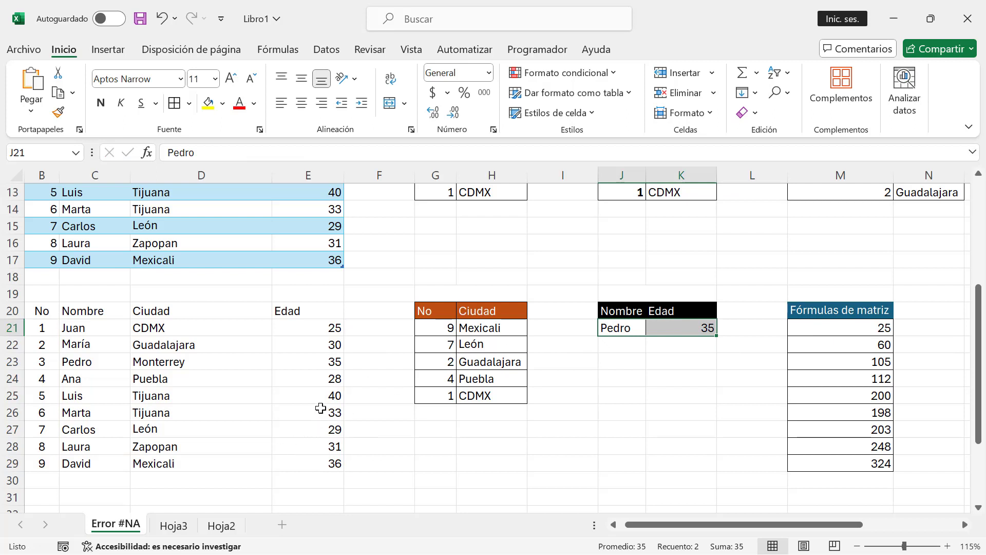
pyautogui.moveTo(321, 362); pyautogui.dragTo(95, 363)
pyautogui.click(102, 361)
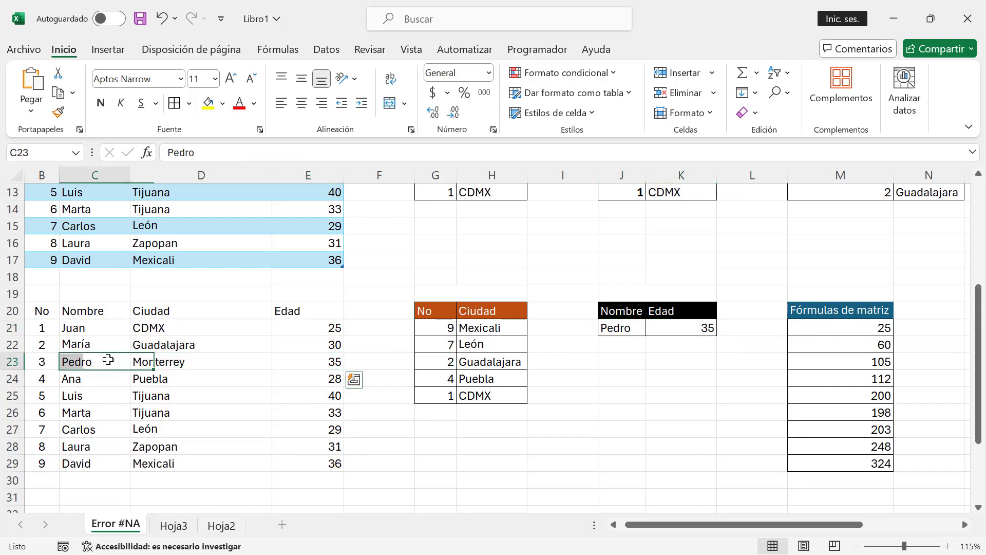
pyautogui.click(167, 153)
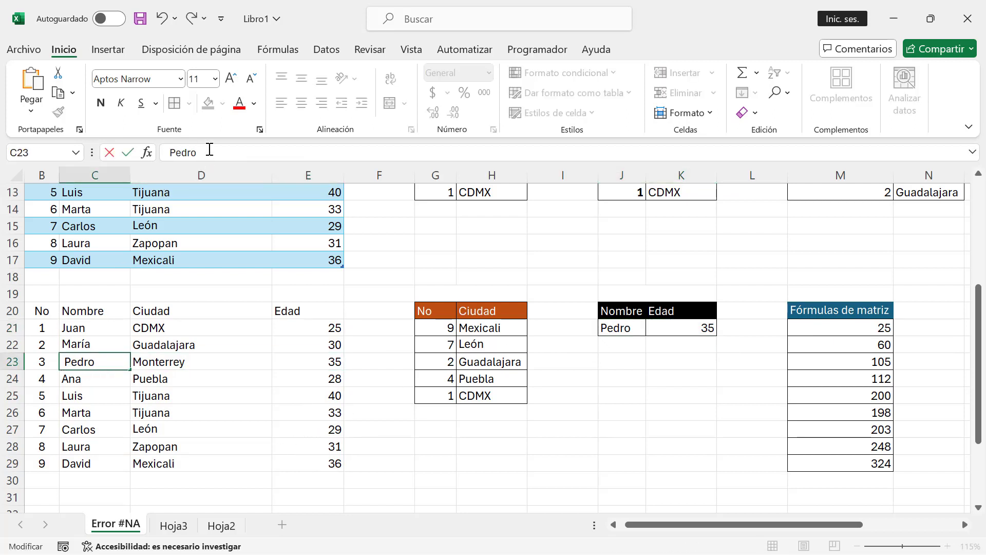
pyautogui.press('Tab')
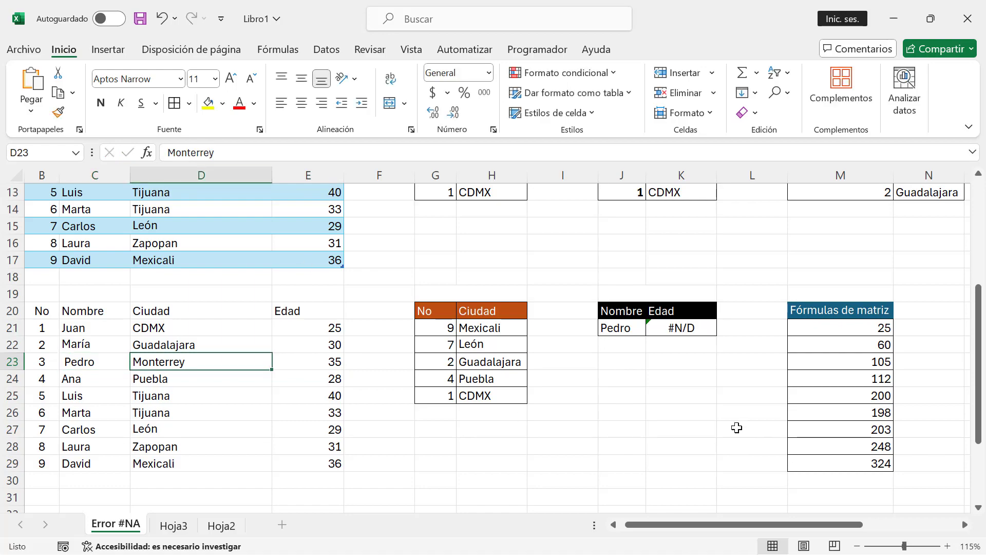
pyautogui.click(662, 327)
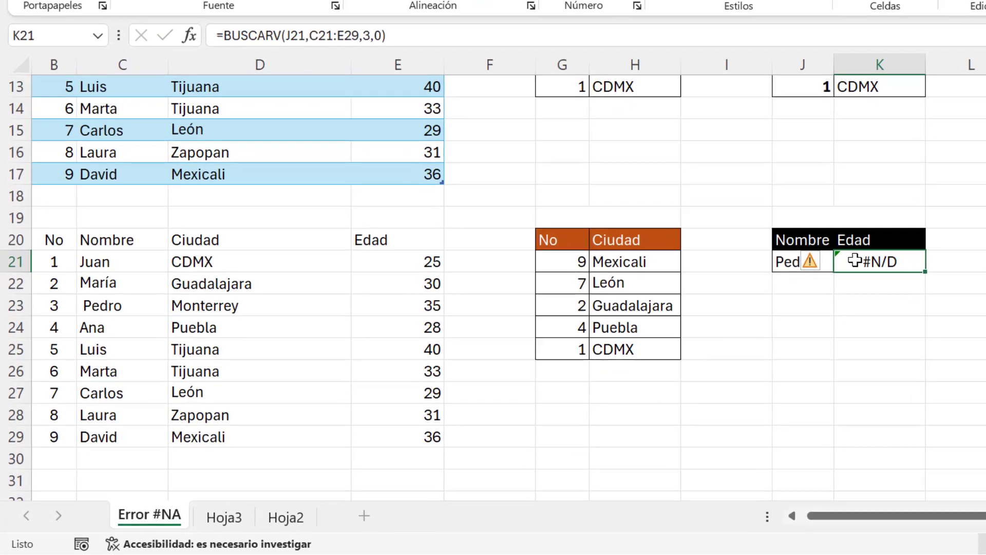
pyautogui.click(631, 338)
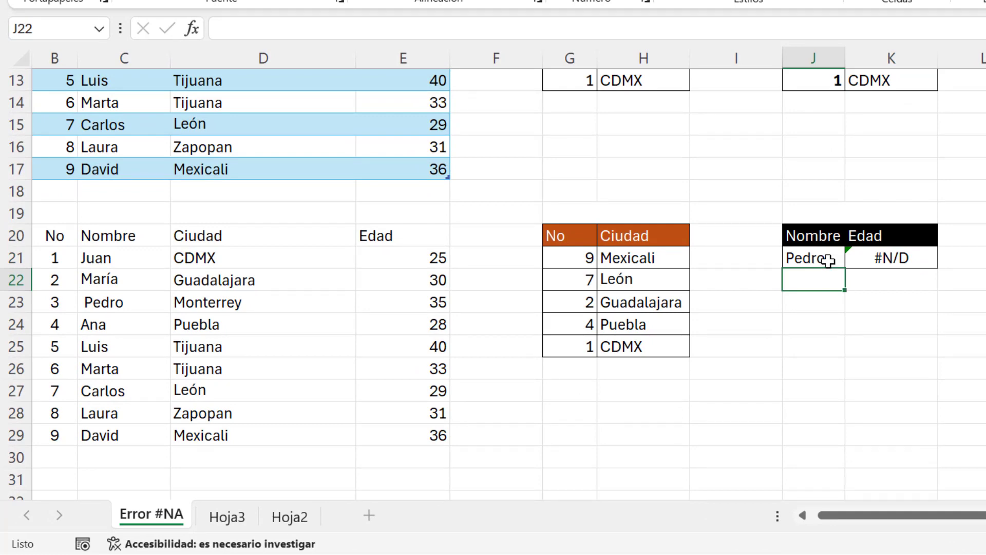
pyautogui.click(828, 261)
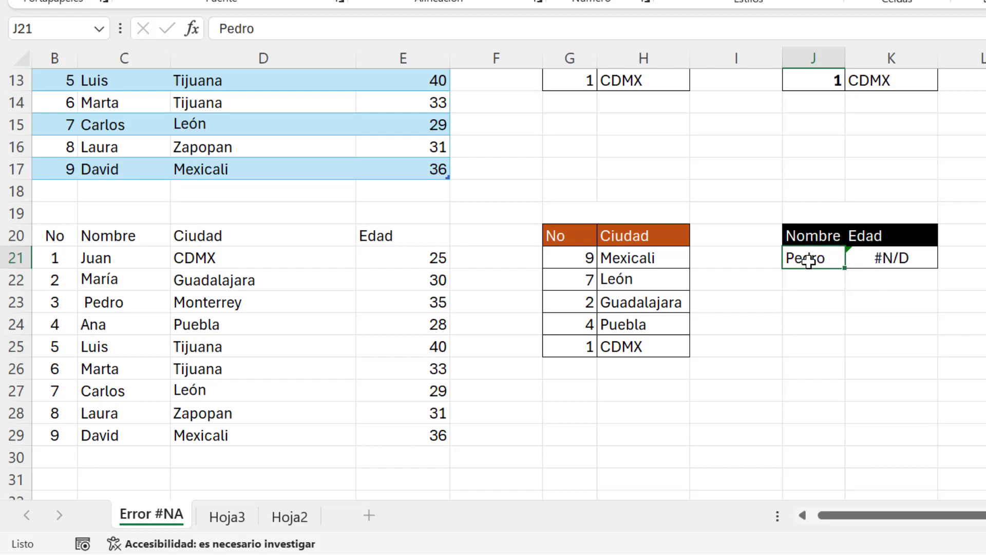
pyautogui.click(126, 302)
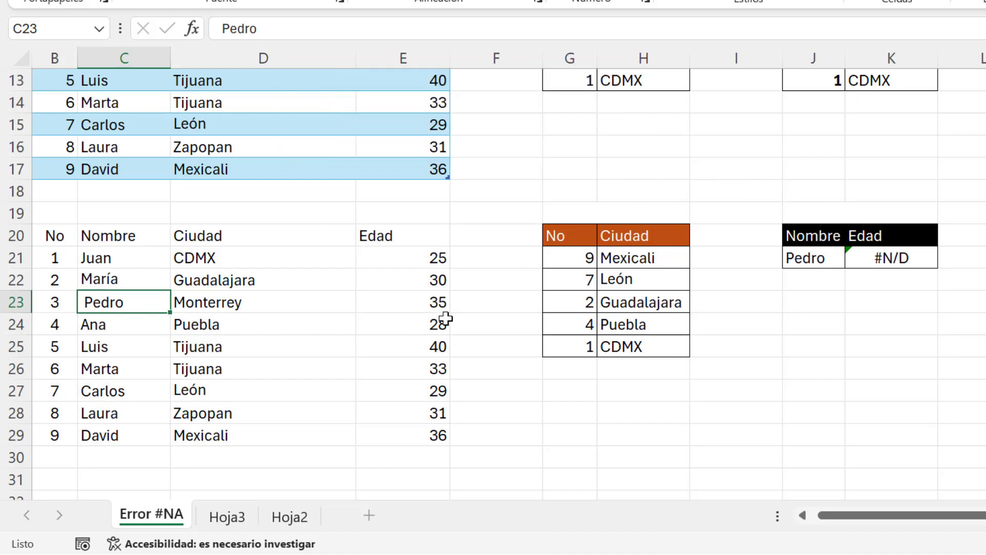
# Insert a leading space before the name in C26 and edit the end of the name in C27.
pyautogui.click(119, 370)
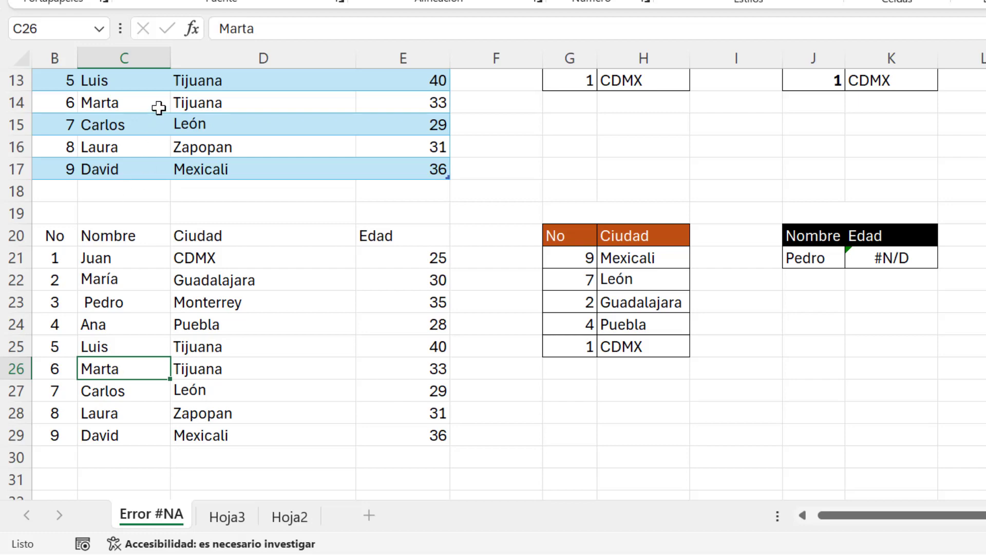
pyautogui.click(222, 27)
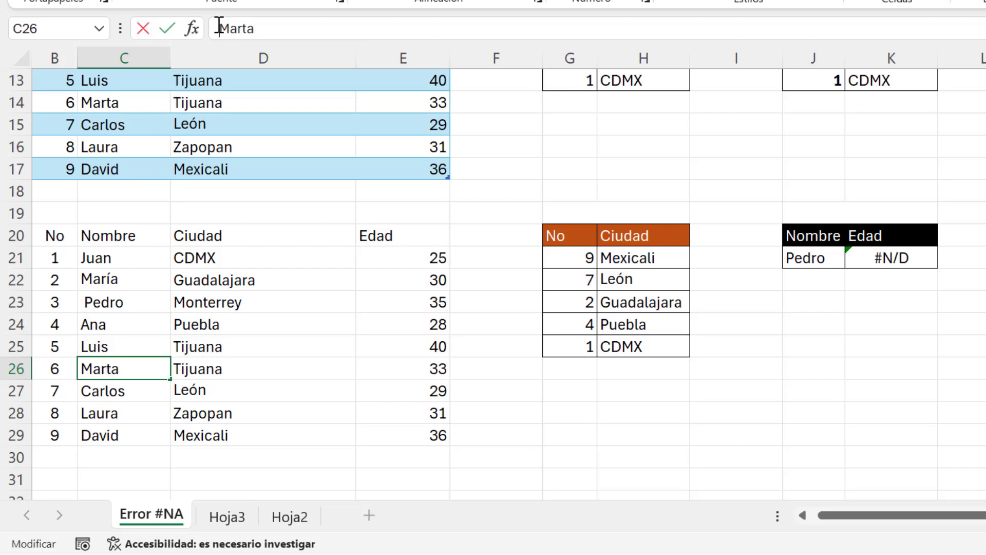
pyautogui.click(316, 399)
pyautogui.click(143, 394)
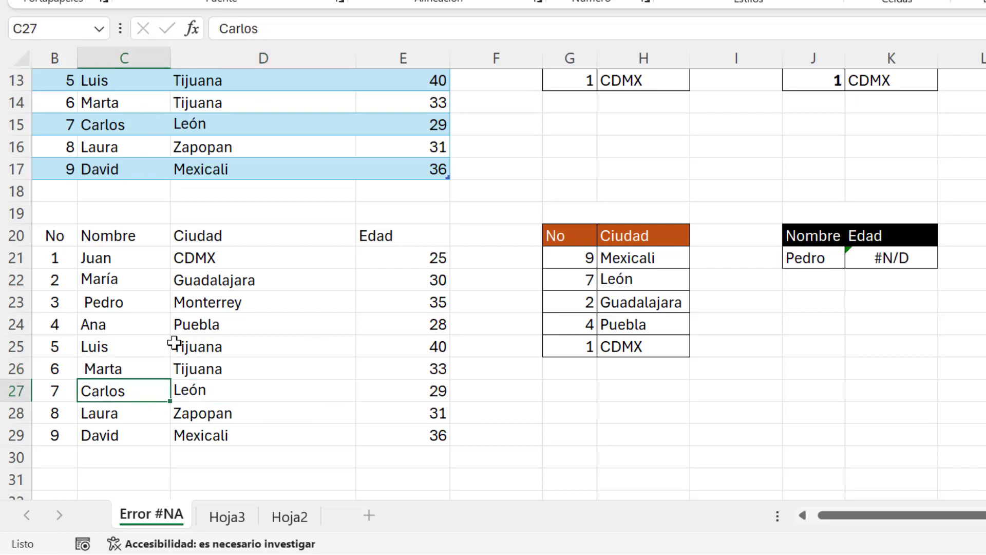
pyautogui.click(278, 31)
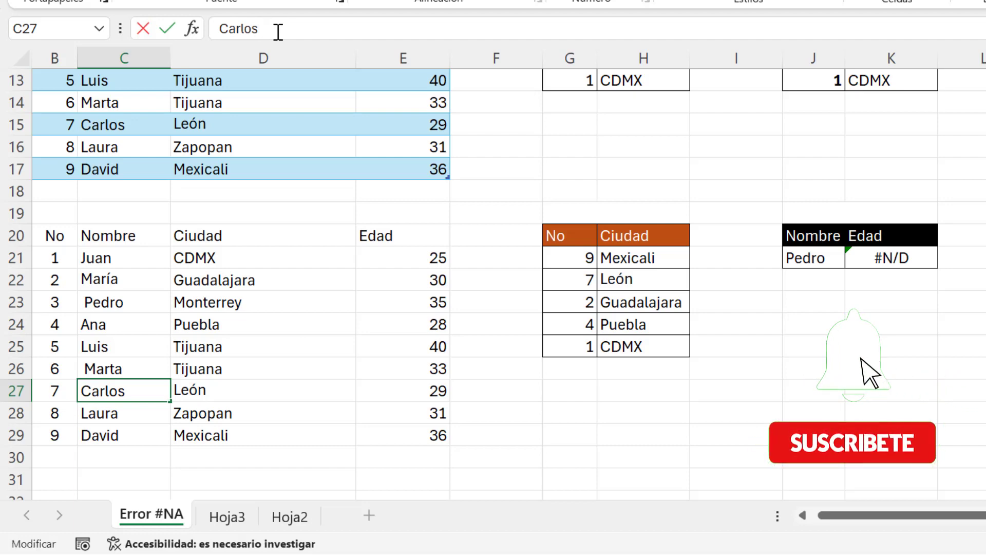
pyautogui.press('Tab')
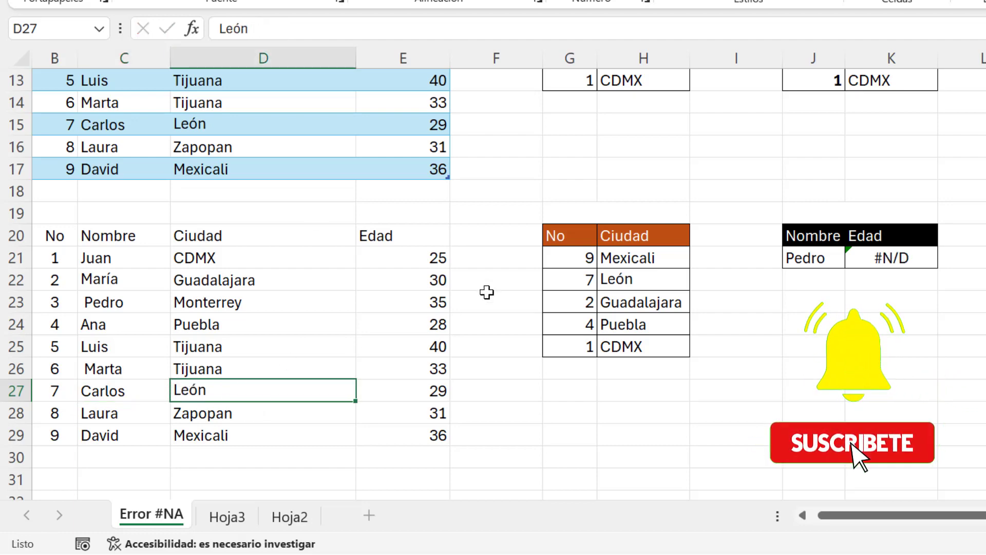
# Enter =ESPACIOS(C21) in F21 and fill it down to F29 to strip extra spaces from the names.
pyautogui.click(505, 262)
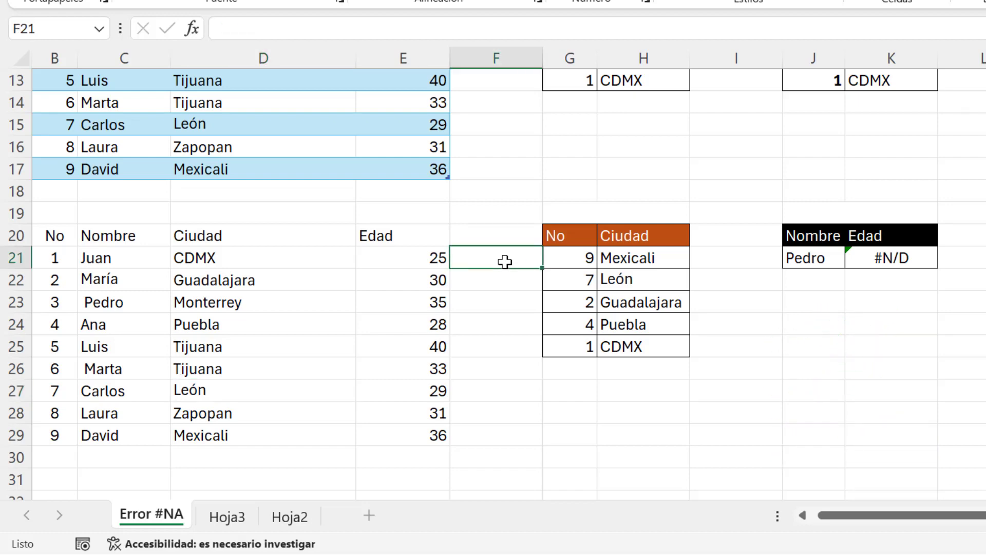
pyautogui.write('=')
pyautogui.write('=espacios(')
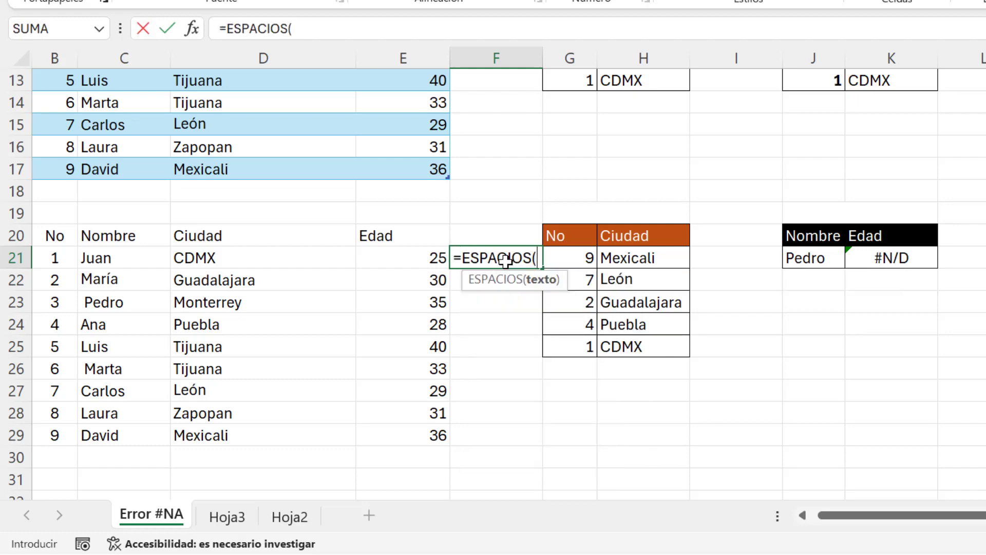
pyautogui.click(145, 262)
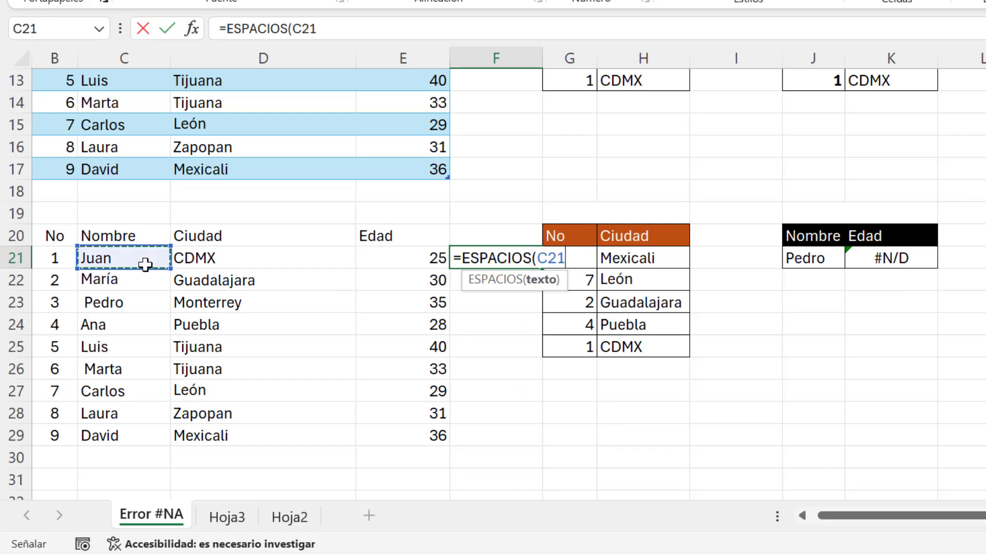
pyautogui.write(')')
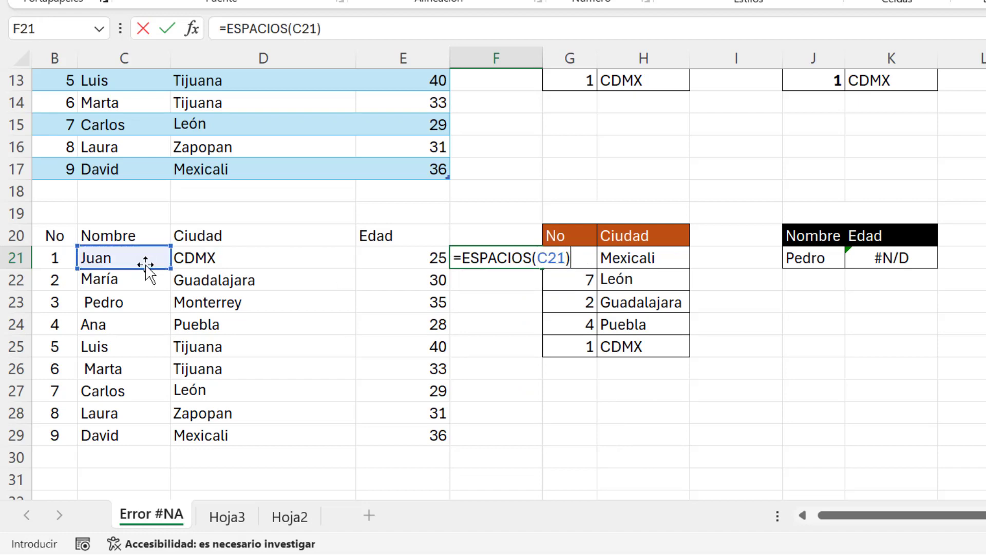
pyautogui.hotkey('ctrl', 'Return')
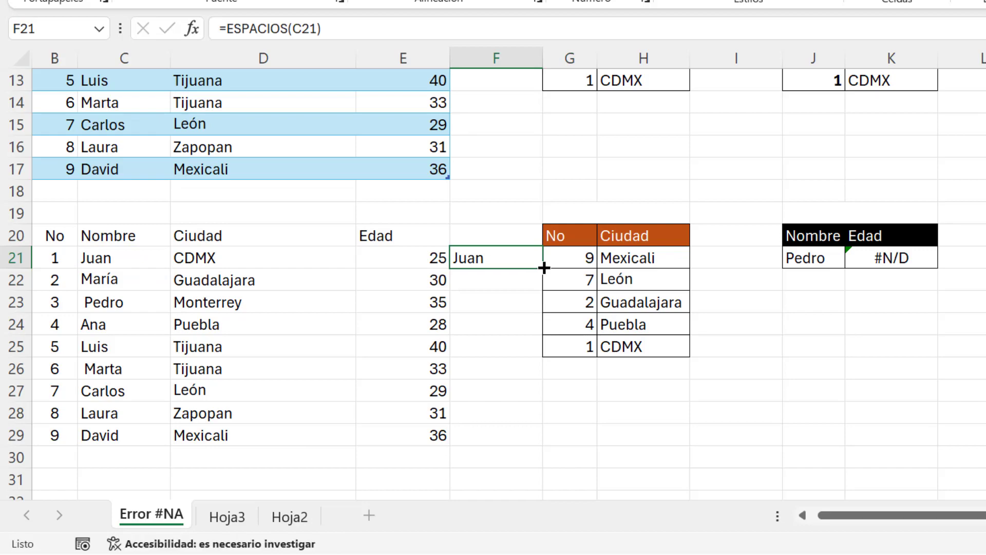
pyautogui.doubleClick(542, 268)
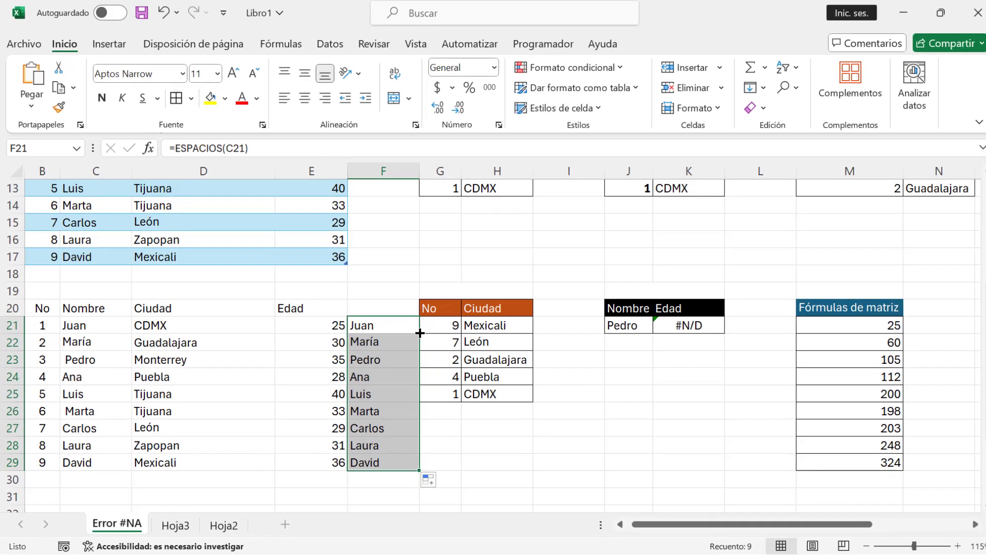
# Copy the cleaned names in F21:F29 and paste them as values over the Nombre column from C21.
pyautogui.hotkey('ctrl', 'c')
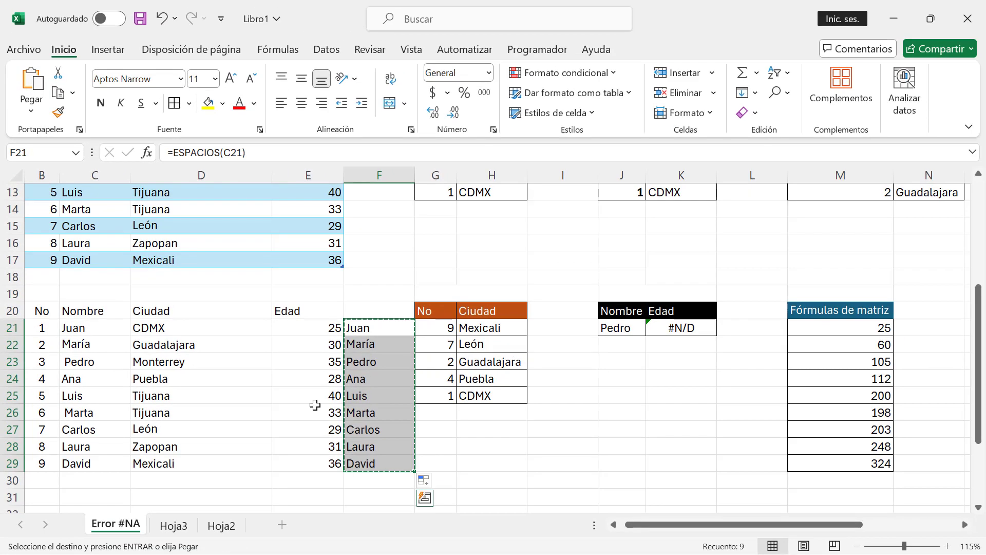
pyautogui.click(97, 327)
pyautogui.rightClick(97, 328)
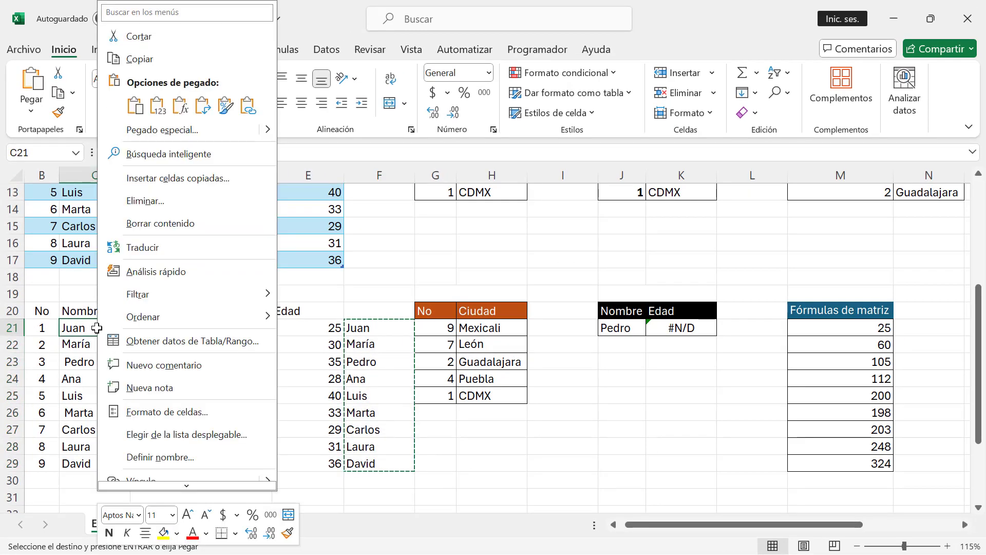
pyautogui.click(157, 112)
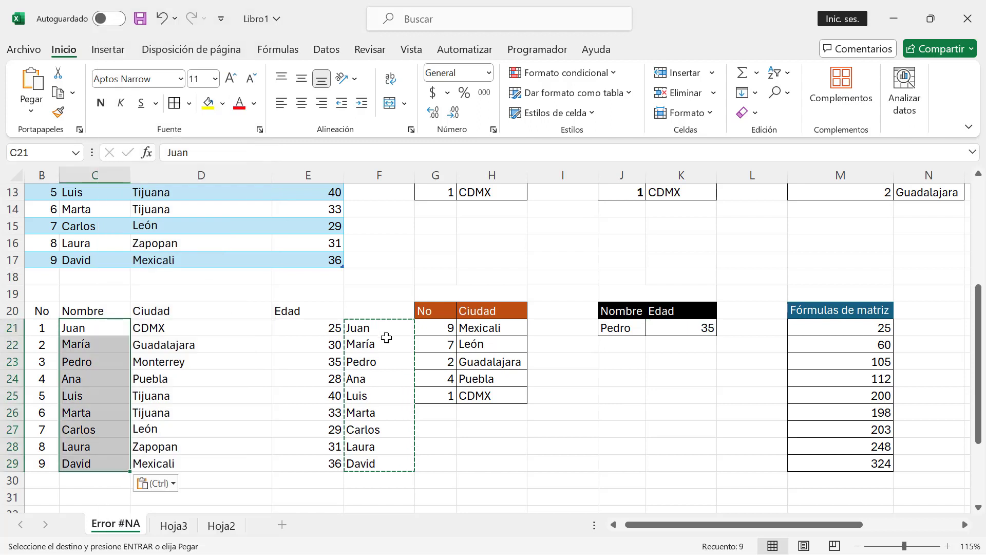
# Clear the helper formulas from F21:F29 and check the age lookup in K21.
pyautogui.moveTo(382, 327); pyautogui.dragTo(395, 463)
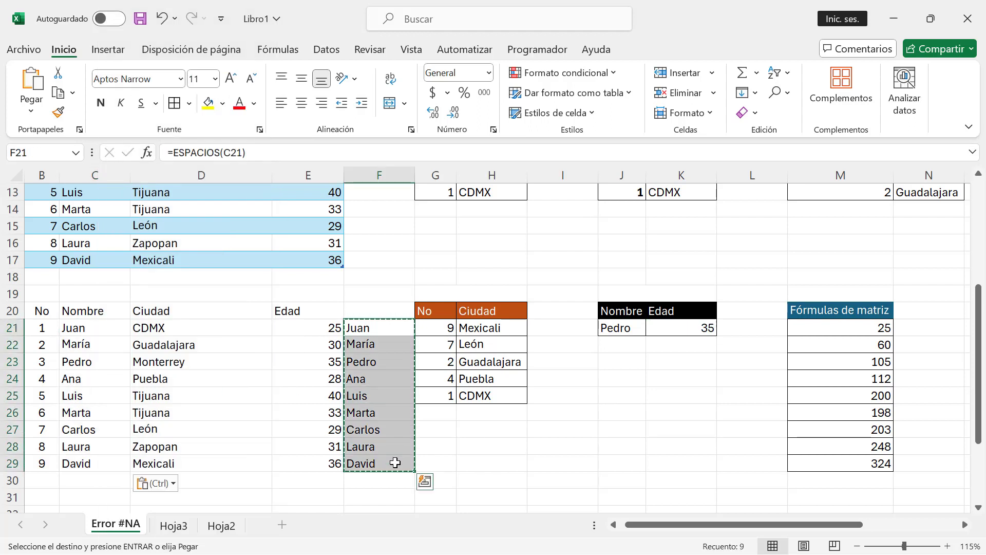
pyautogui.press('Delete')
pyautogui.click(695, 347)
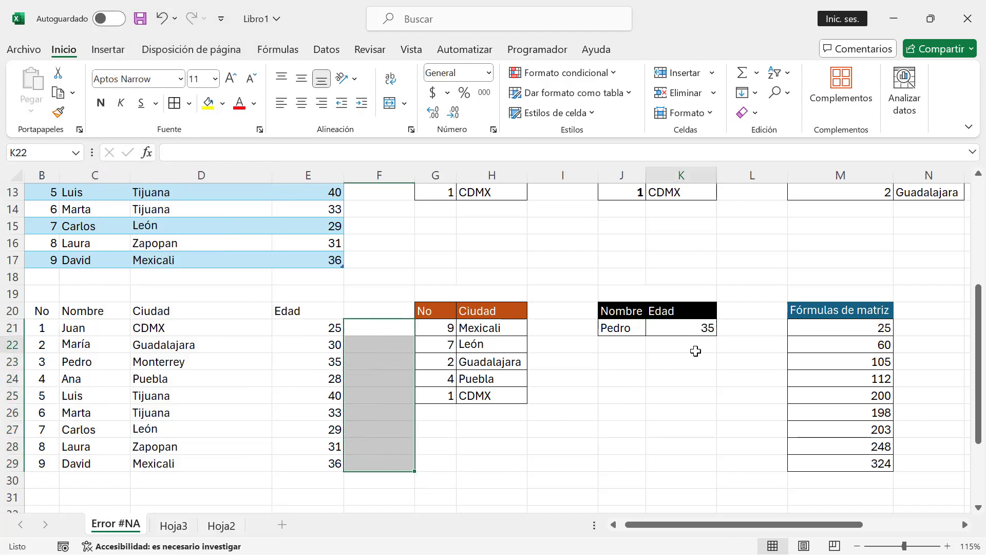
pyautogui.click(699, 332)
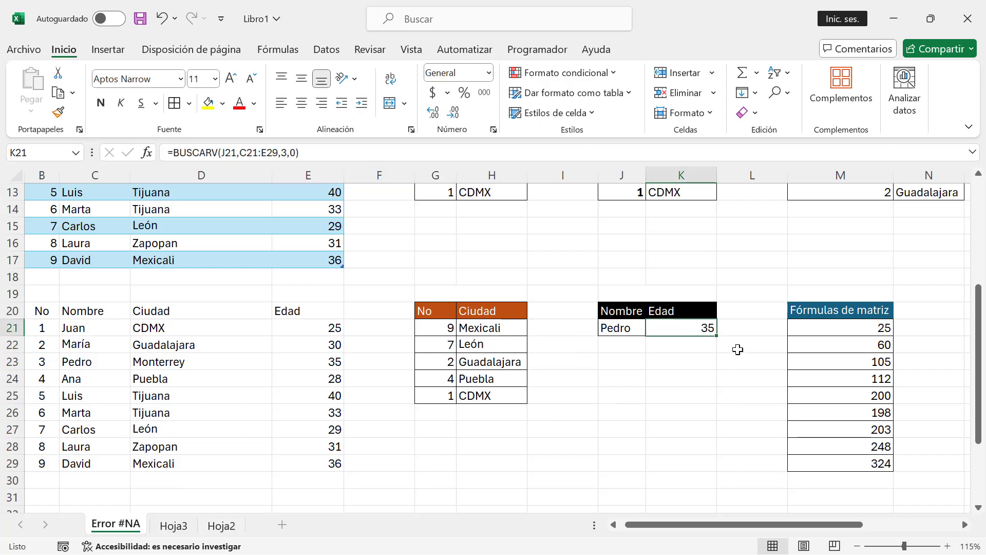
pyautogui.click(701, 378)
pyautogui.scroll(4, 701, 377)
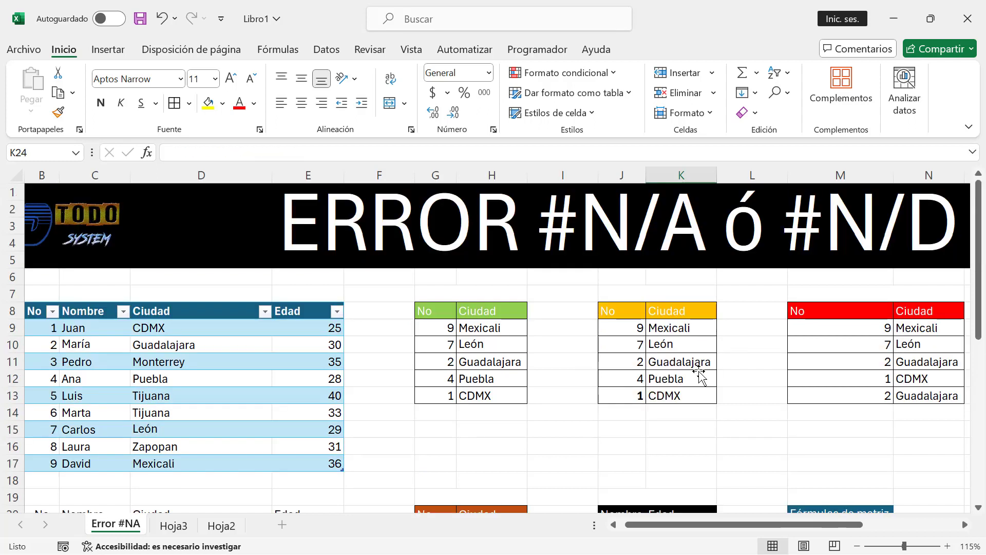